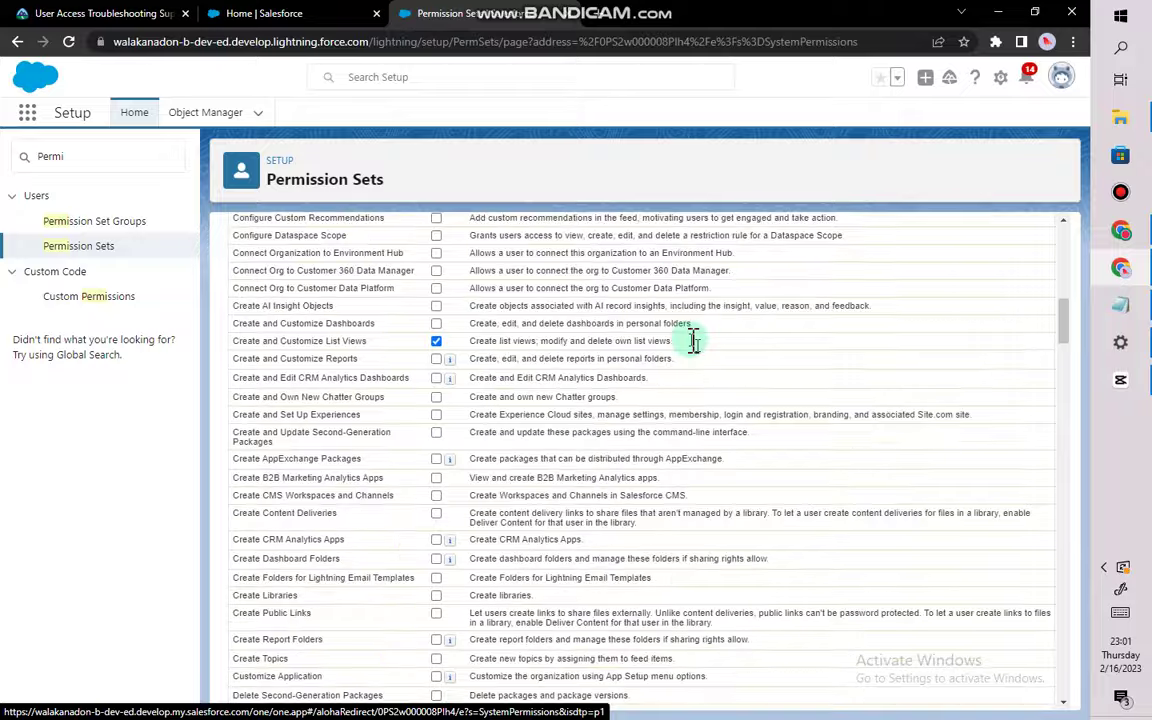
Disable the Manage Public List Views system permission in the Sales permission set and save the change
{"action": "scroll", "coordinate": [693, 340], "scroll_direction": "down", "scroll_amount": 12}
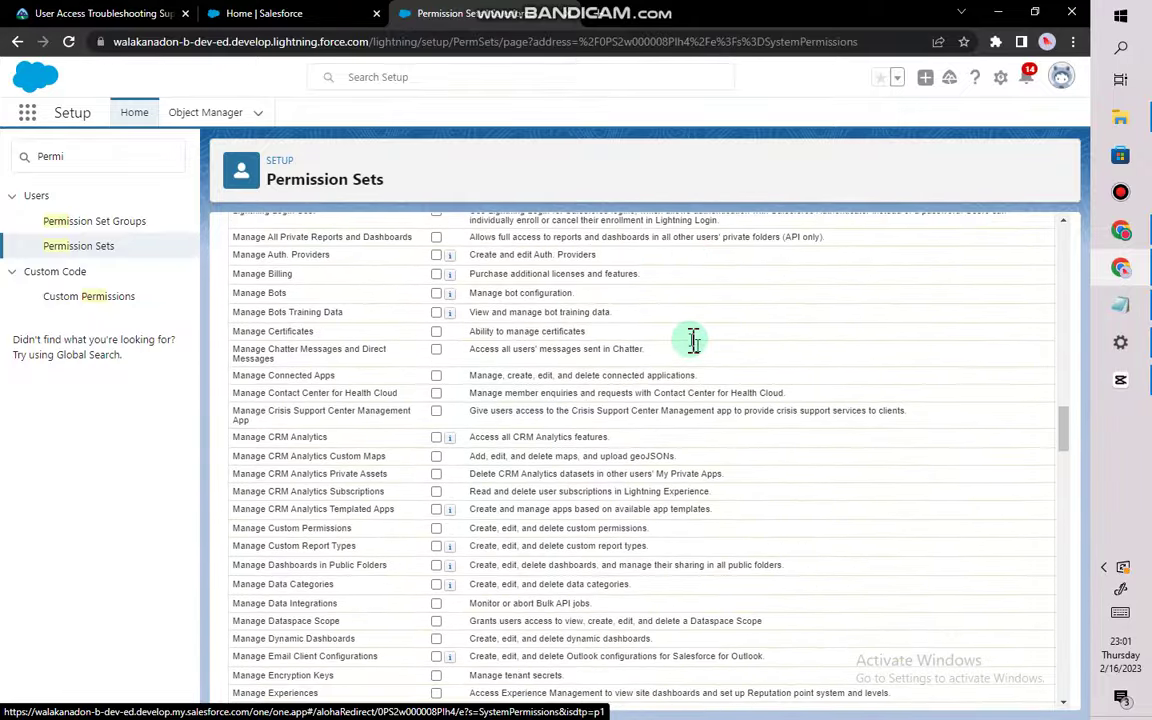
{"action": "scroll", "coordinate": [693, 350], "scroll_direction": "down", "scroll_amount": 7}
{"action": "triple_click", "coordinate": [308, 421]}
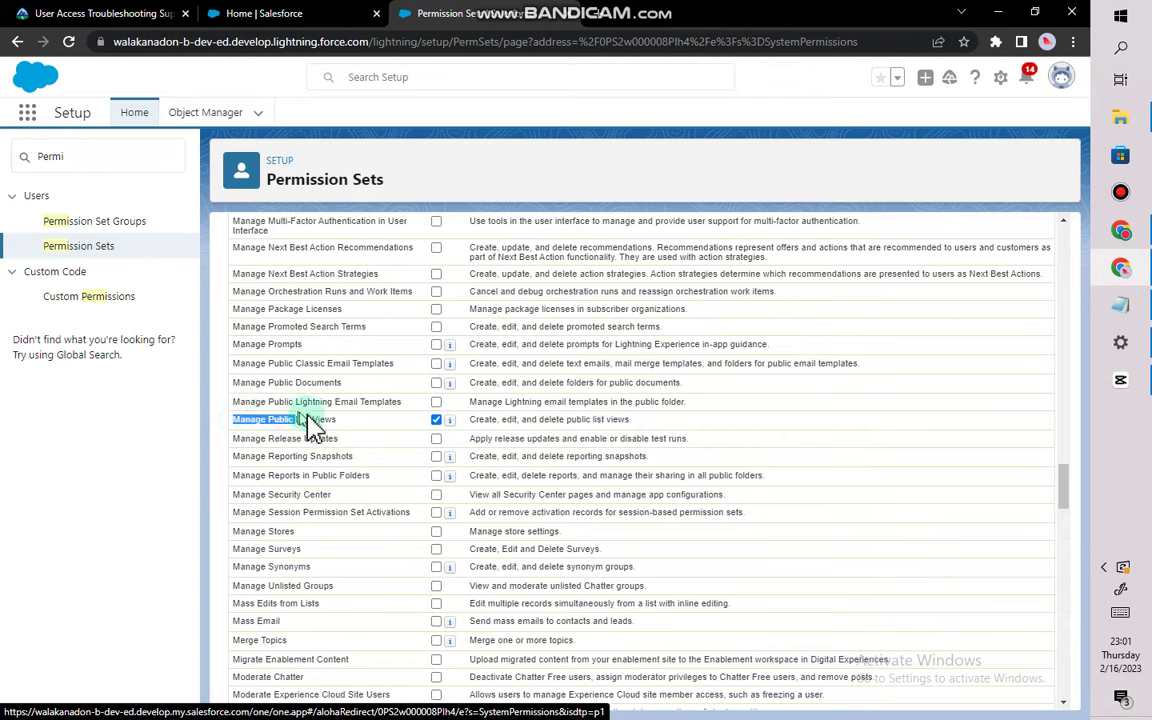
{"action": "left_click", "coordinate": [350, 430]}
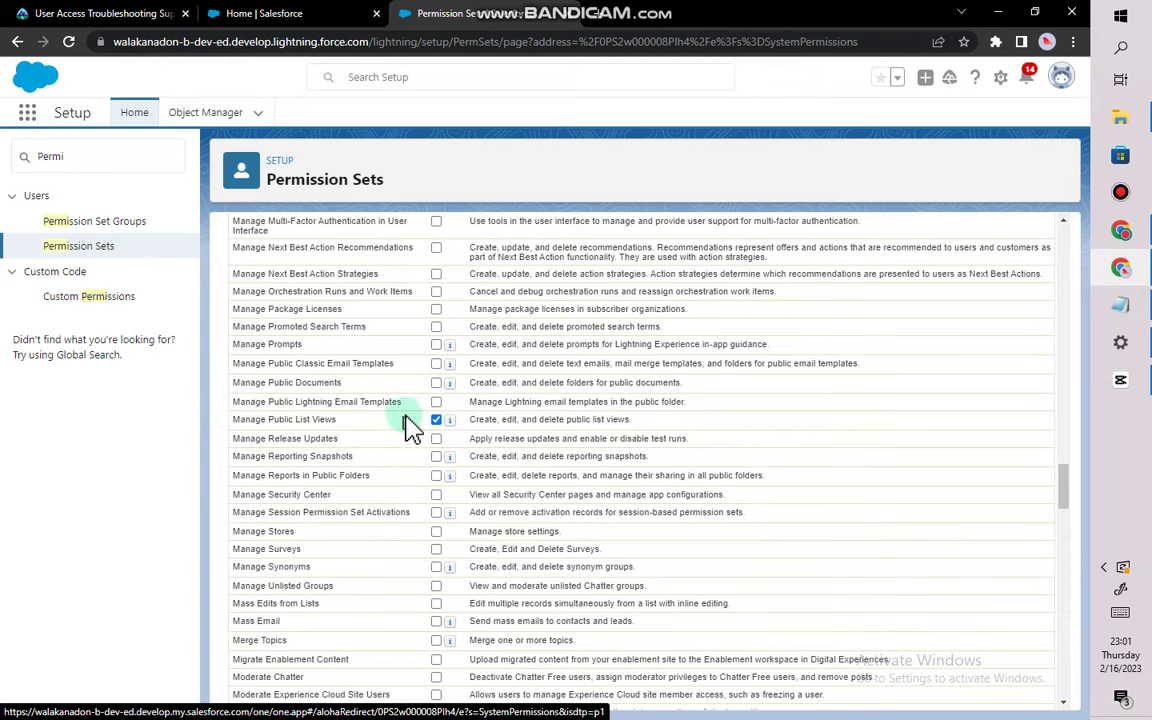
{"action": "left_click", "coordinate": [437, 421]}
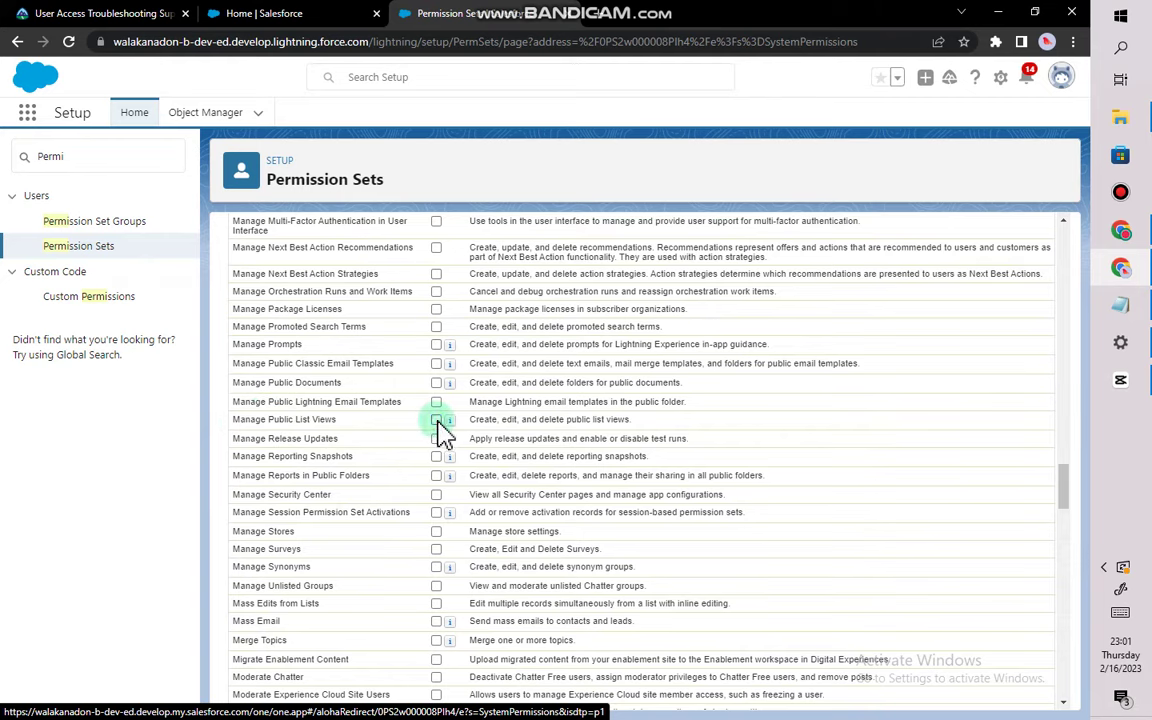
{"action": "scroll", "coordinate": [505, 310], "scroll_direction": "up", "scroll_amount": 1}
{"action": "scroll", "coordinate": [505, 310], "scroll_direction": "up", "scroll_amount": 20}
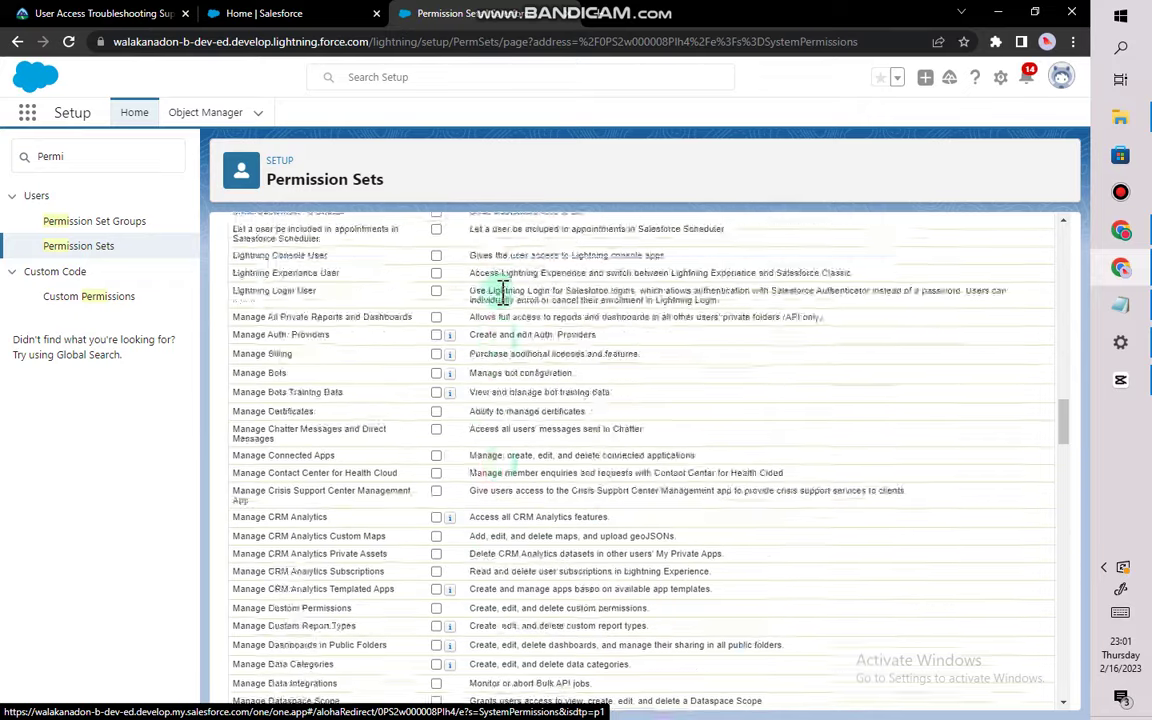
{"action": "scroll", "coordinate": [505, 295], "scroll_direction": "up", "scroll_amount": 5}
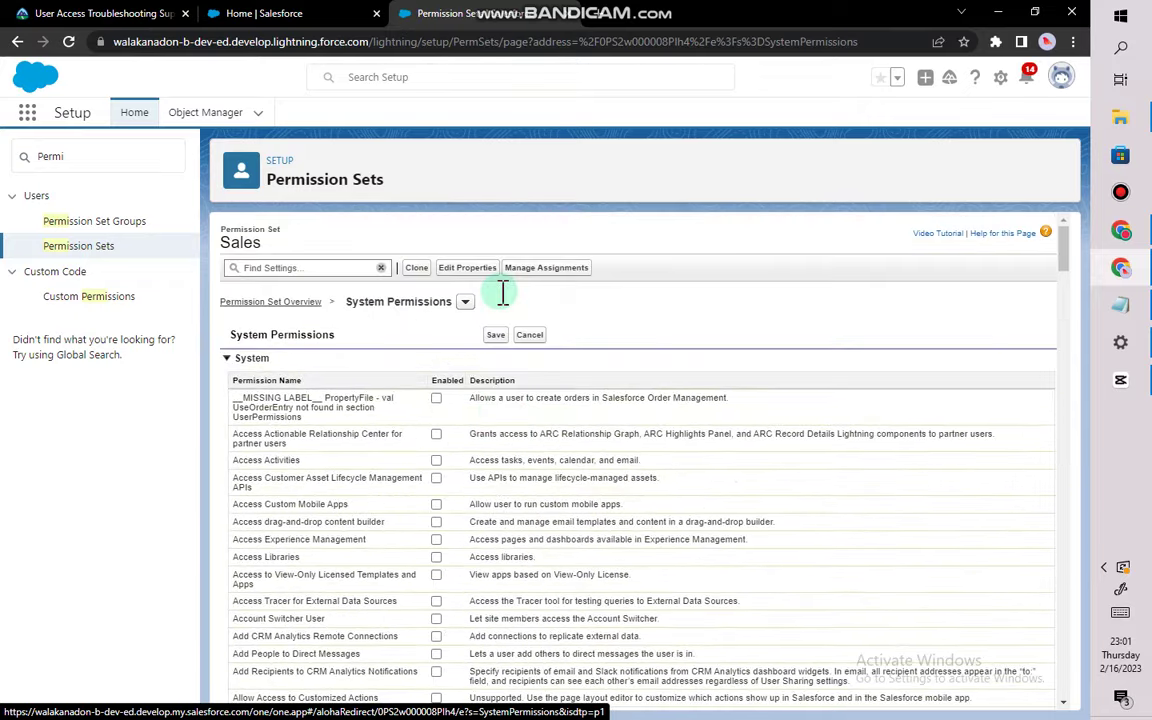
{"action": "left_click", "coordinate": [495, 338]}
{"action": "left_click", "coordinate": [624, 580]}
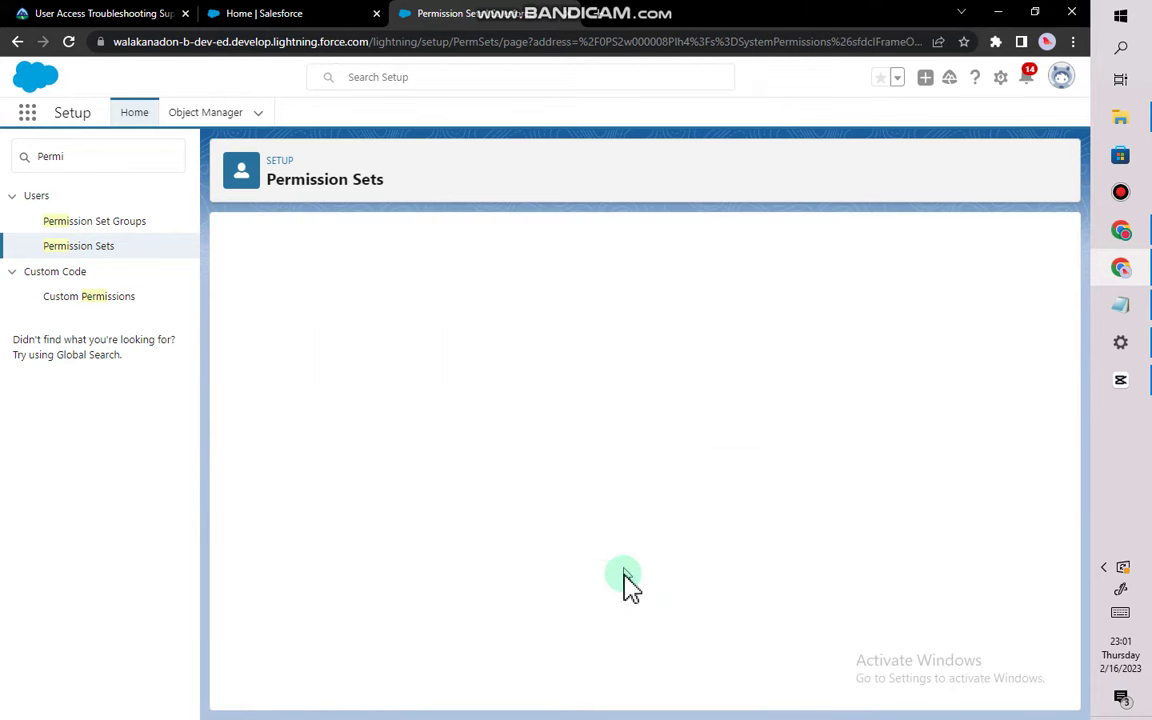
Find the Sales app by searching for "Sale" from the Setup home page and open it
{"action": "left_click", "coordinate": [293, 14]}
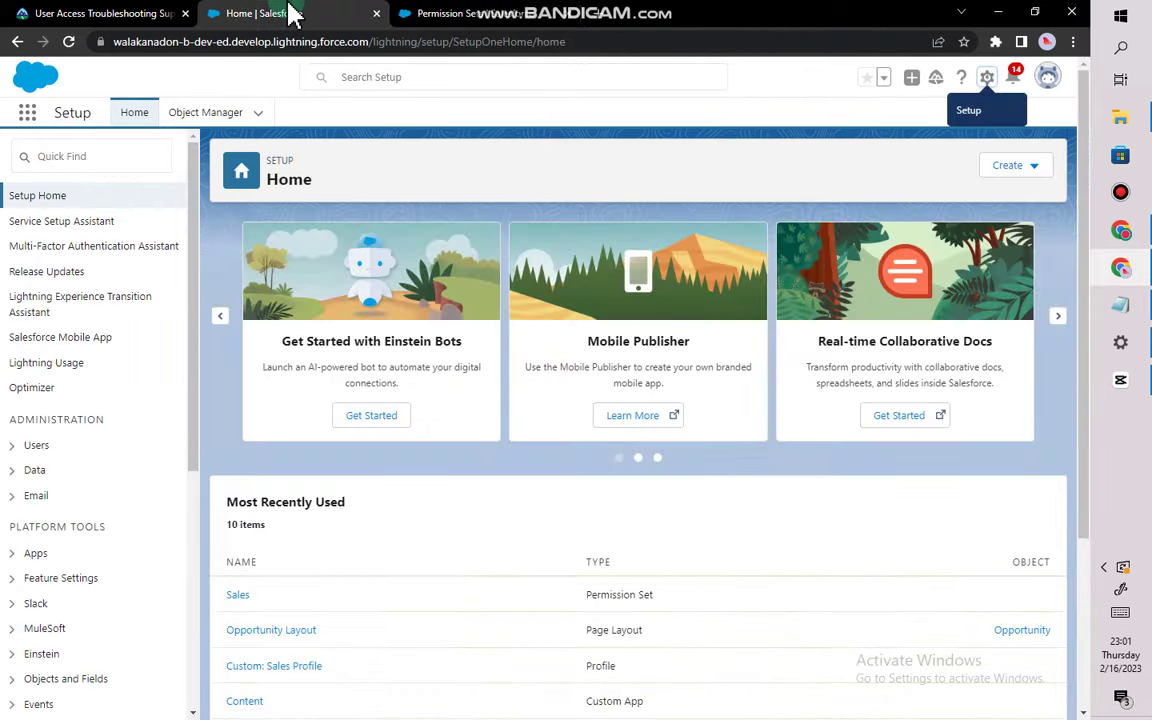
{"action": "left_click", "coordinate": [30, 118]}
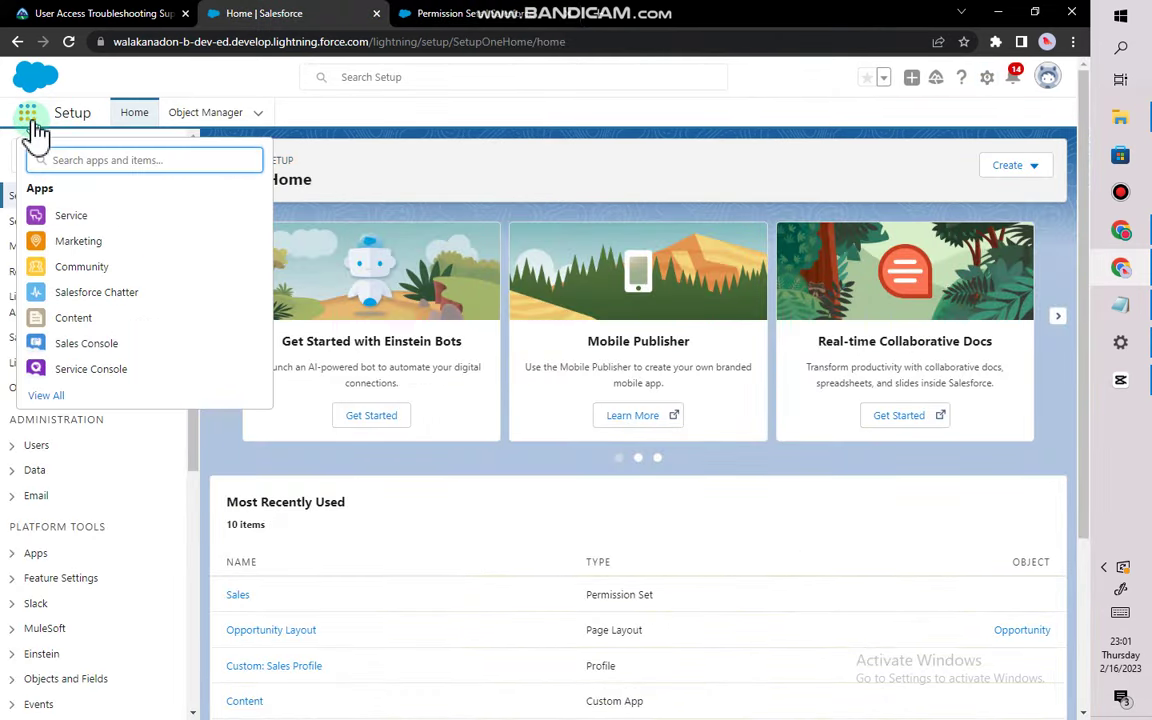
{"action": "type", "text": "Sale"}
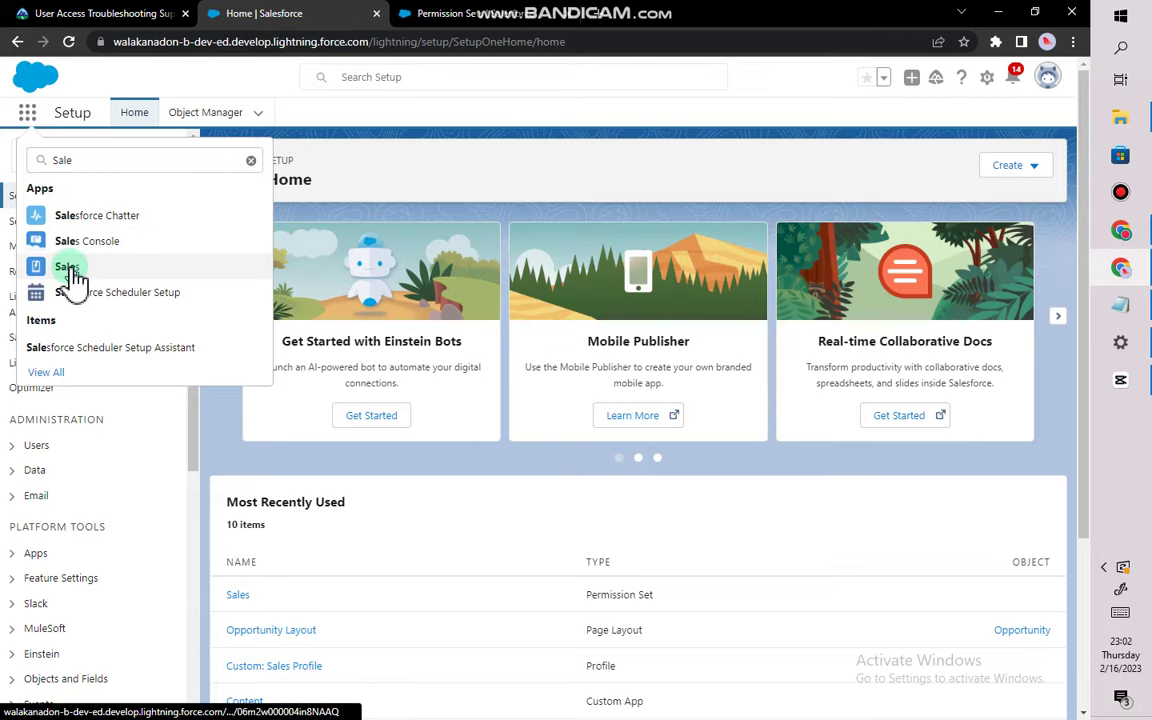
{"action": "left_click", "coordinate": [70, 270]}
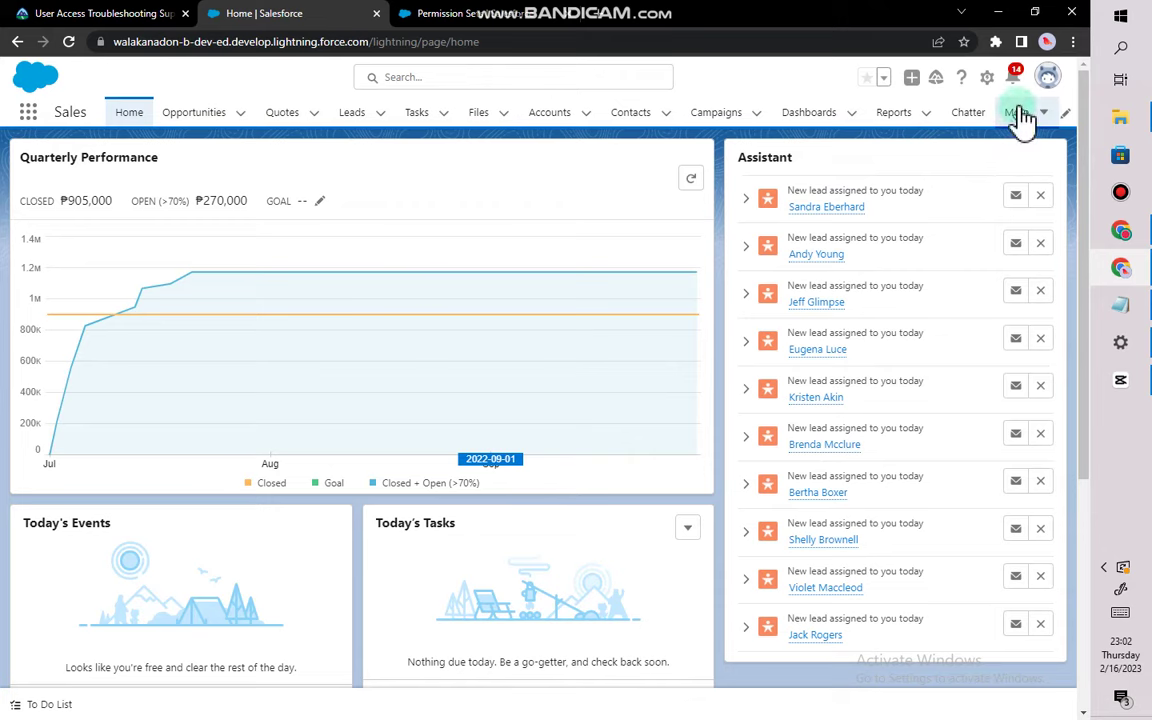
Show the My Open Cases list view and open the case "Cannot find new report?" at its Administrator Team details
{"action": "left_click", "coordinate": [1019, 118]}
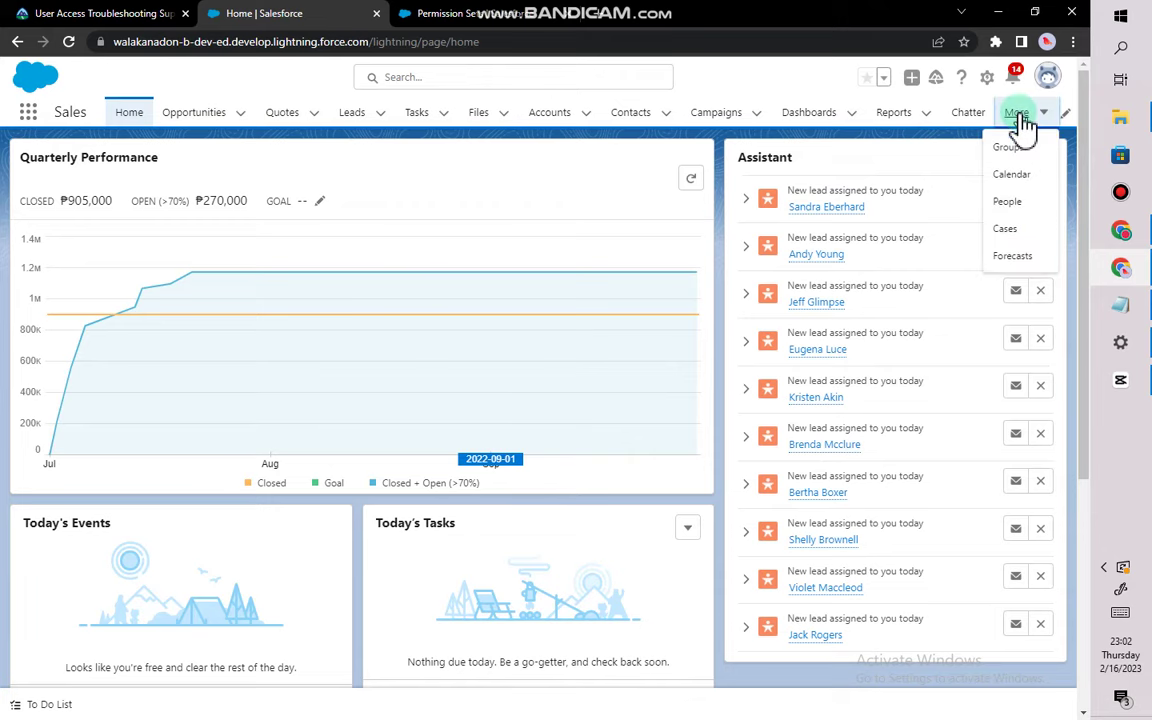
{"action": "left_click", "coordinate": [1008, 230]}
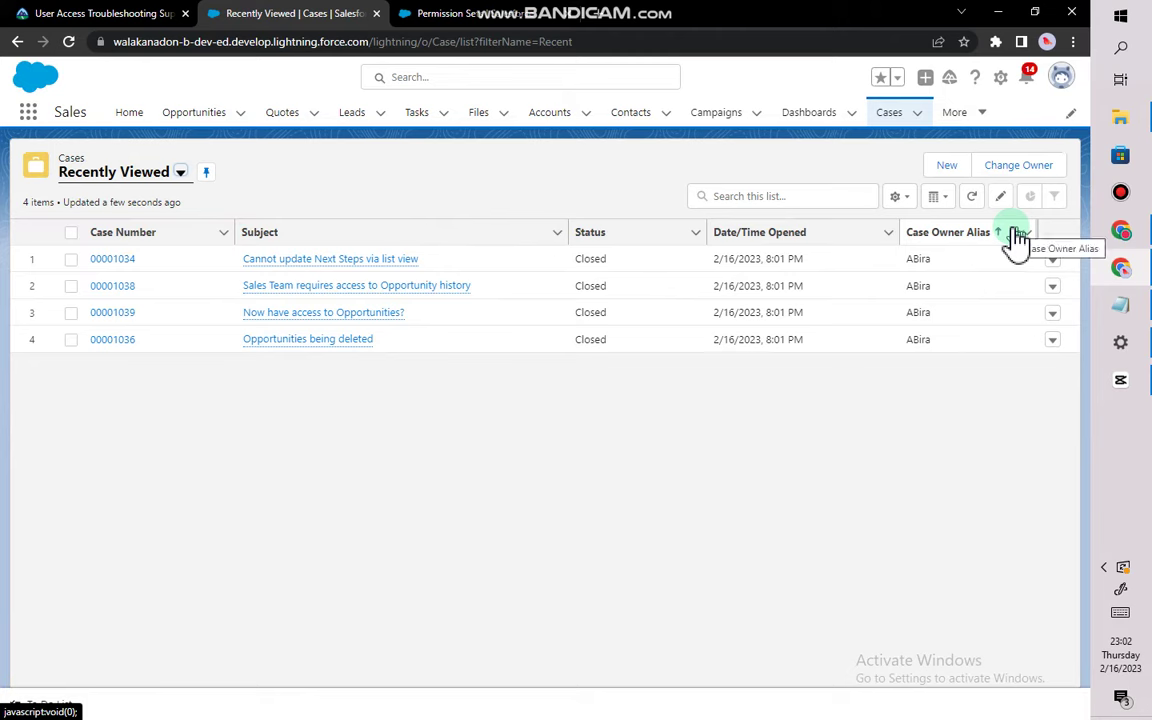
{"action": "left_click", "coordinate": [181, 175]}
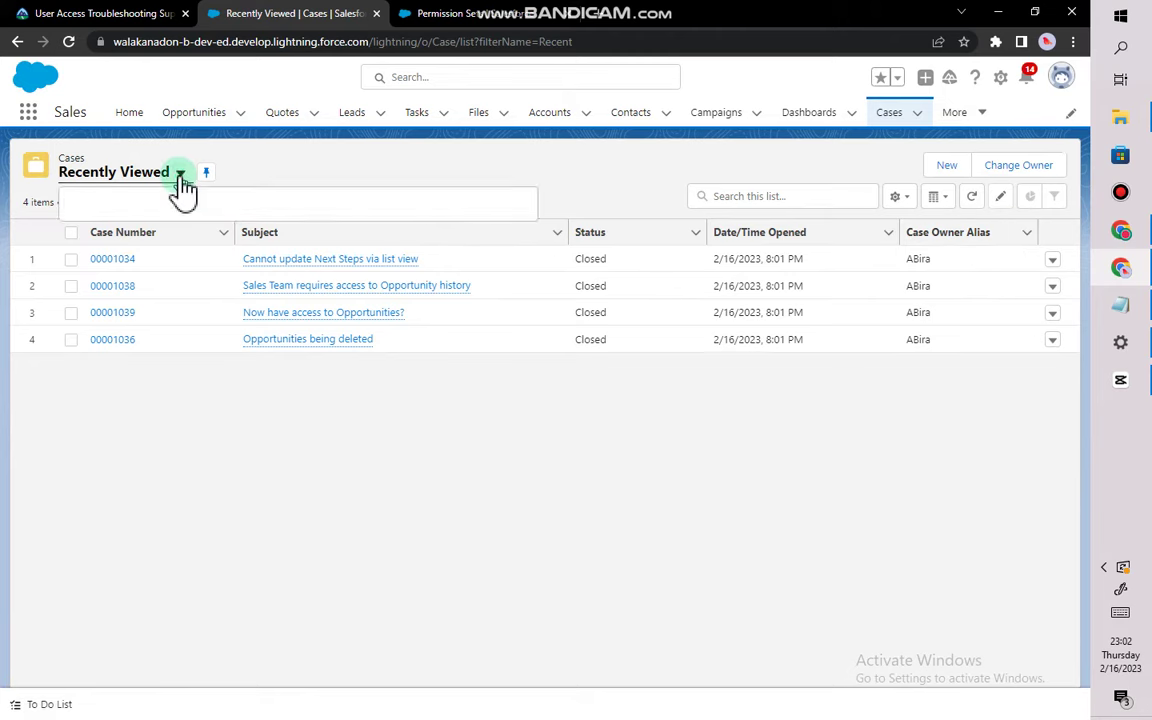
{"action": "left_click", "coordinate": [146, 313]}
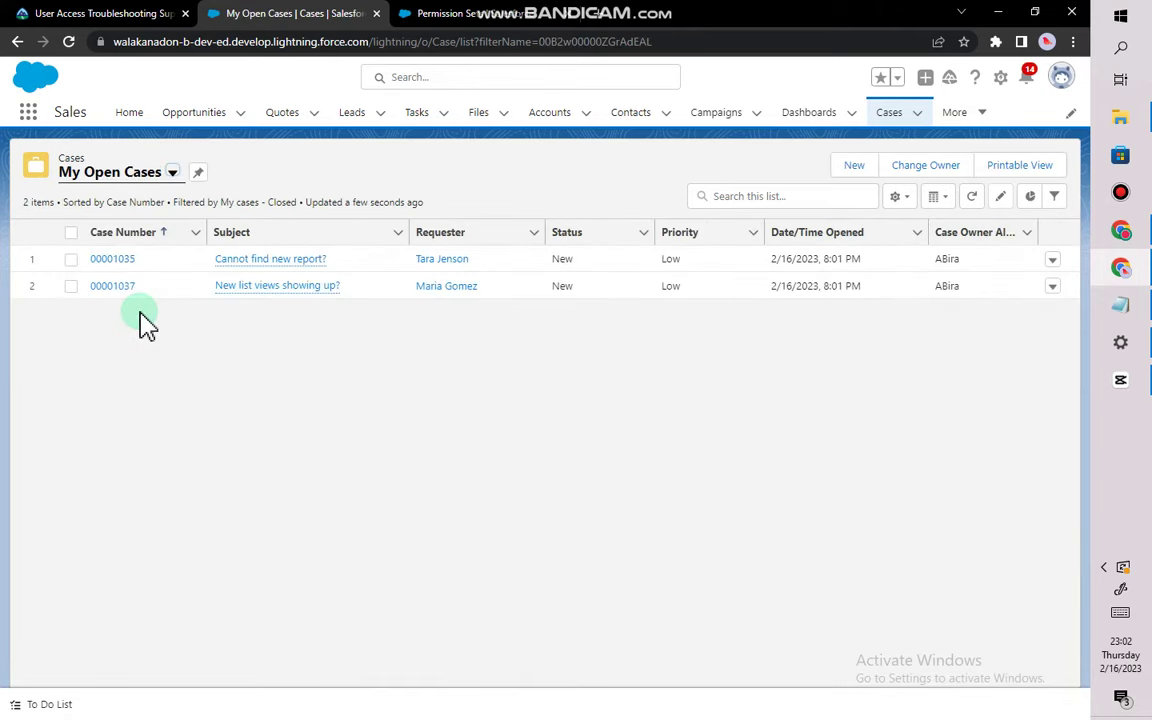
{"action": "left_click", "coordinate": [113, 260]}
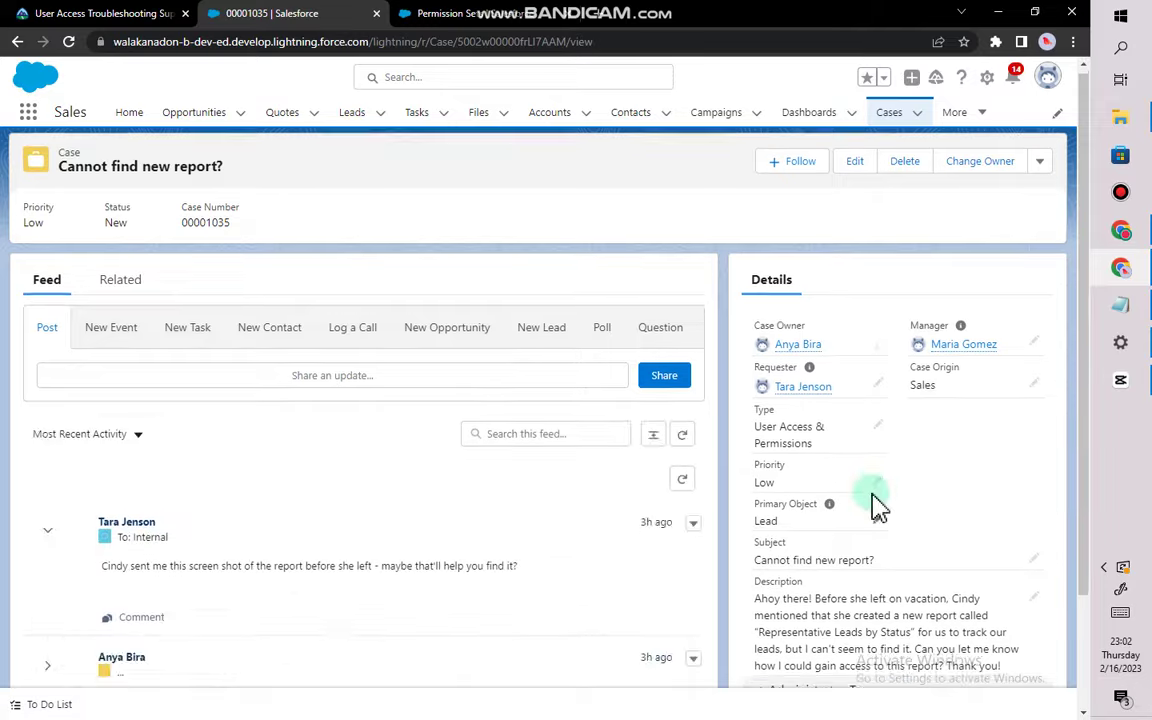
{"action": "scroll", "coordinate": [874, 495], "scroll_direction": "down", "scroll_amount": 4}
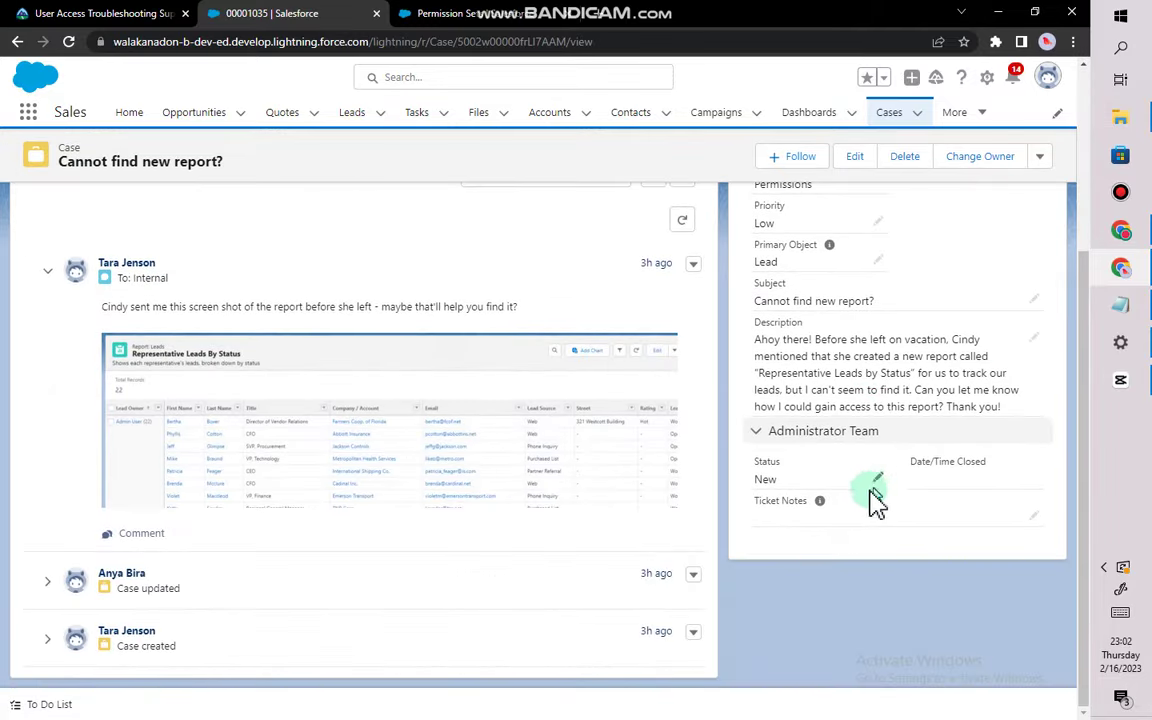
Copy the Ticket Notes text "Describe the issue you identified as well as the actions taken to resolve the issue." from the Trailhead superbadge's Business Requirements
{"action": "left_click", "coordinate": [31, 15]}
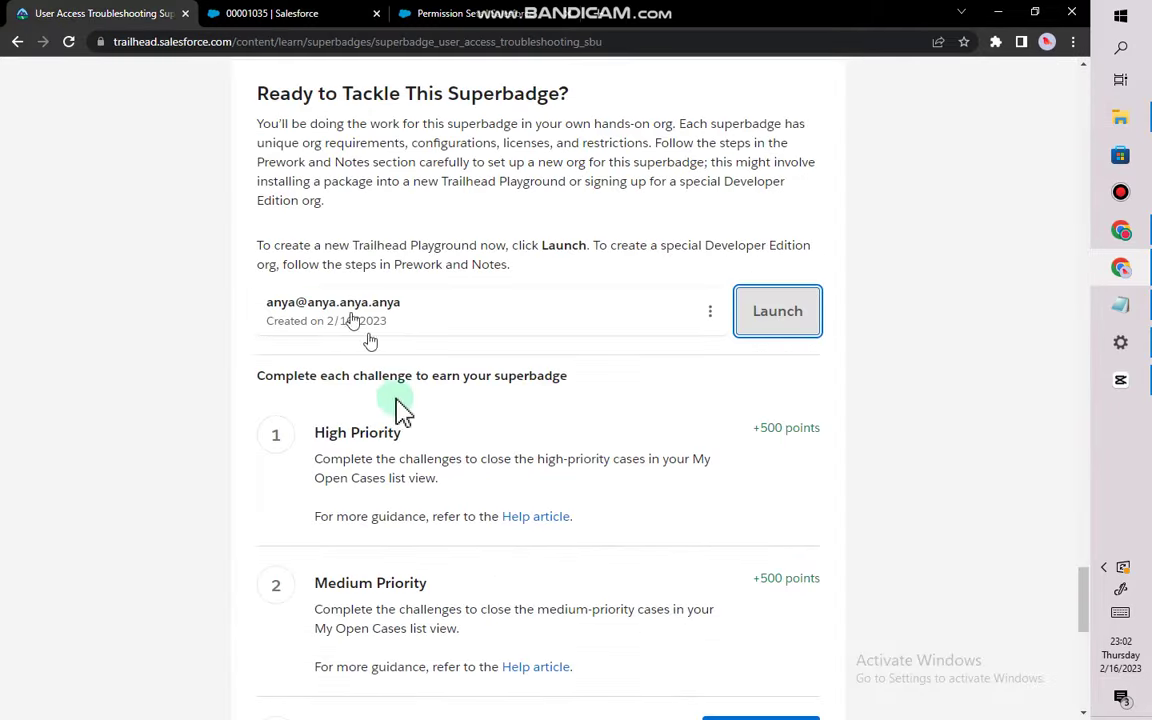
{"action": "scroll", "coordinate": [406, 424], "scroll_direction": "up", "scroll_amount": 5}
{"action": "scroll", "coordinate": [410, 424], "scroll_direction": "up", "scroll_amount": 8}
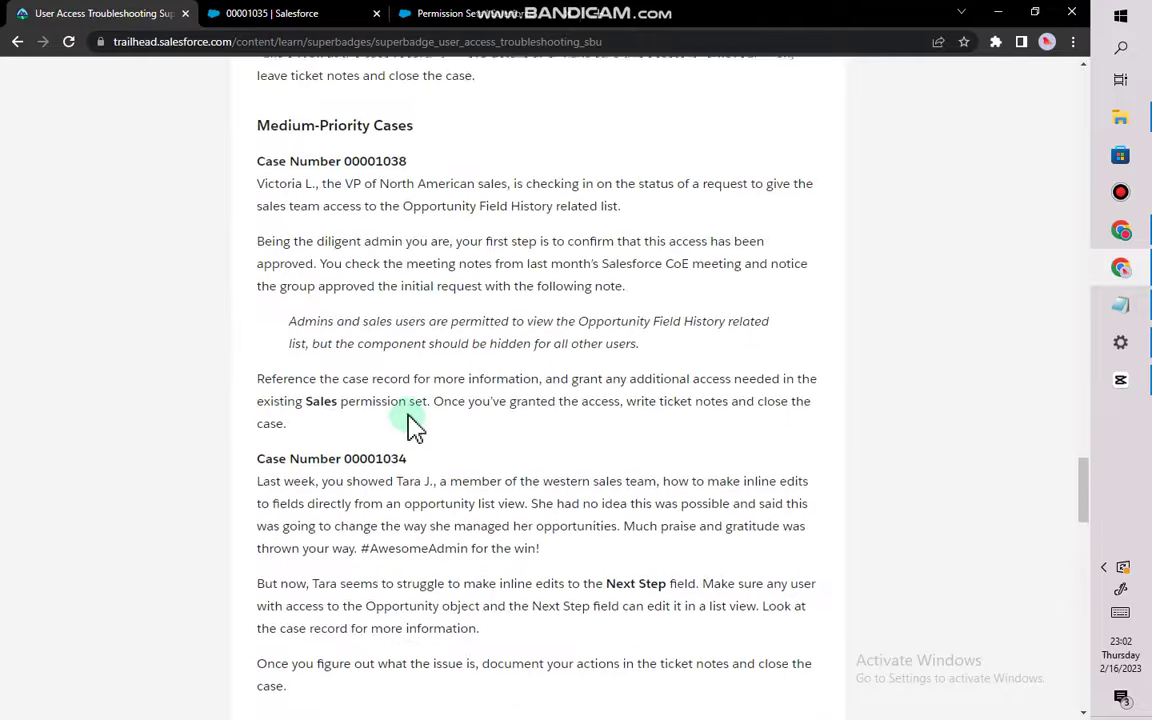
{"action": "scroll", "coordinate": [410, 424], "scroll_direction": "up", "scroll_amount": 10}
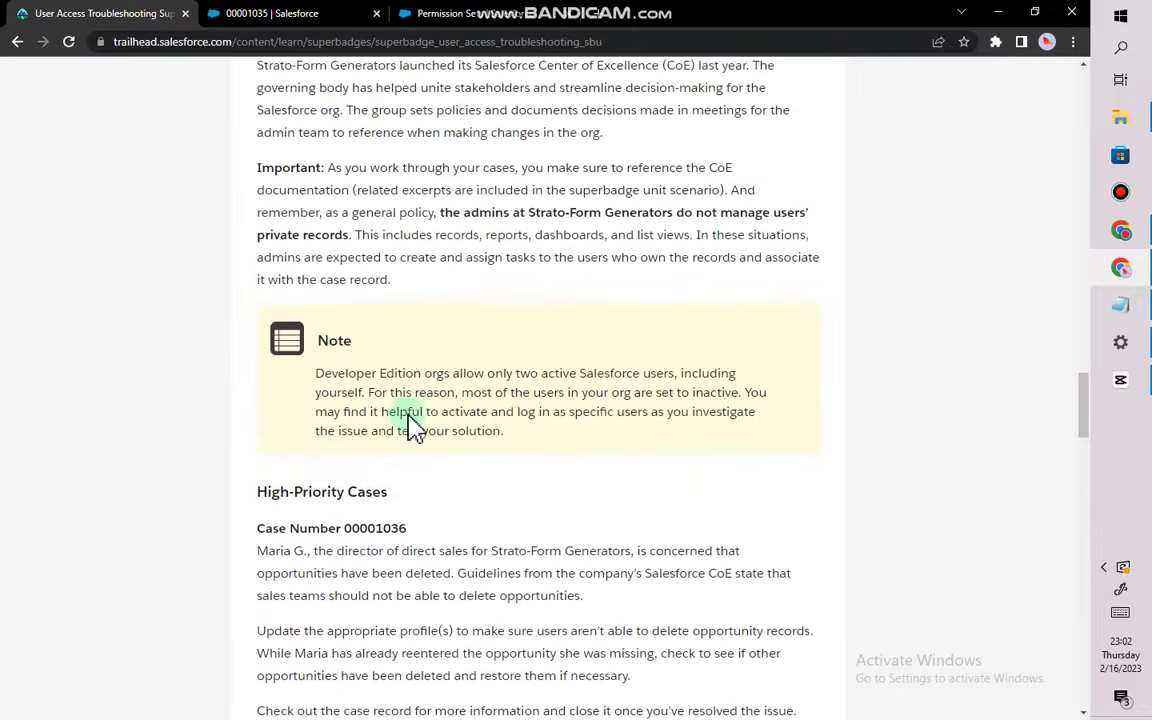
{"action": "scroll", "coordinate": [410, 420], "scroll_direction": "up", "scroll_amount": 4}
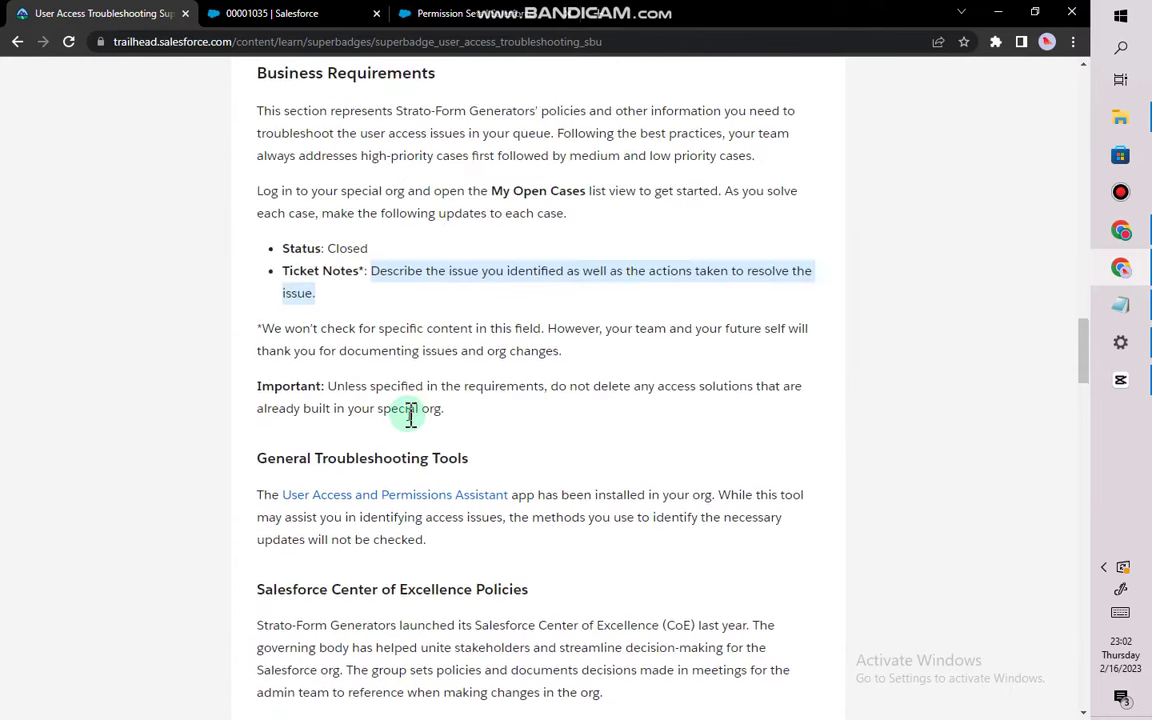
{"action": "scroll", "coordinate": [410, 415], "scroll_direction": "up", "scroll_amount": 1}
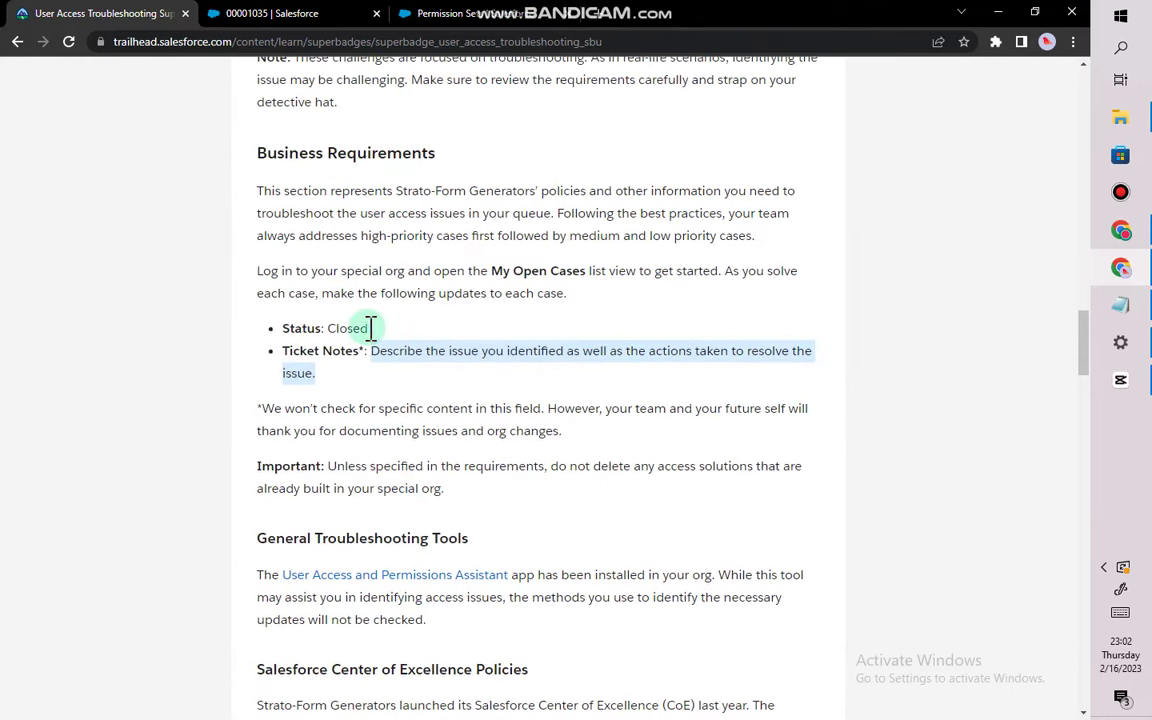
{"action": "left_click_drag", "start_coordinate": [280, 372], "coordinate": [372, 355]}
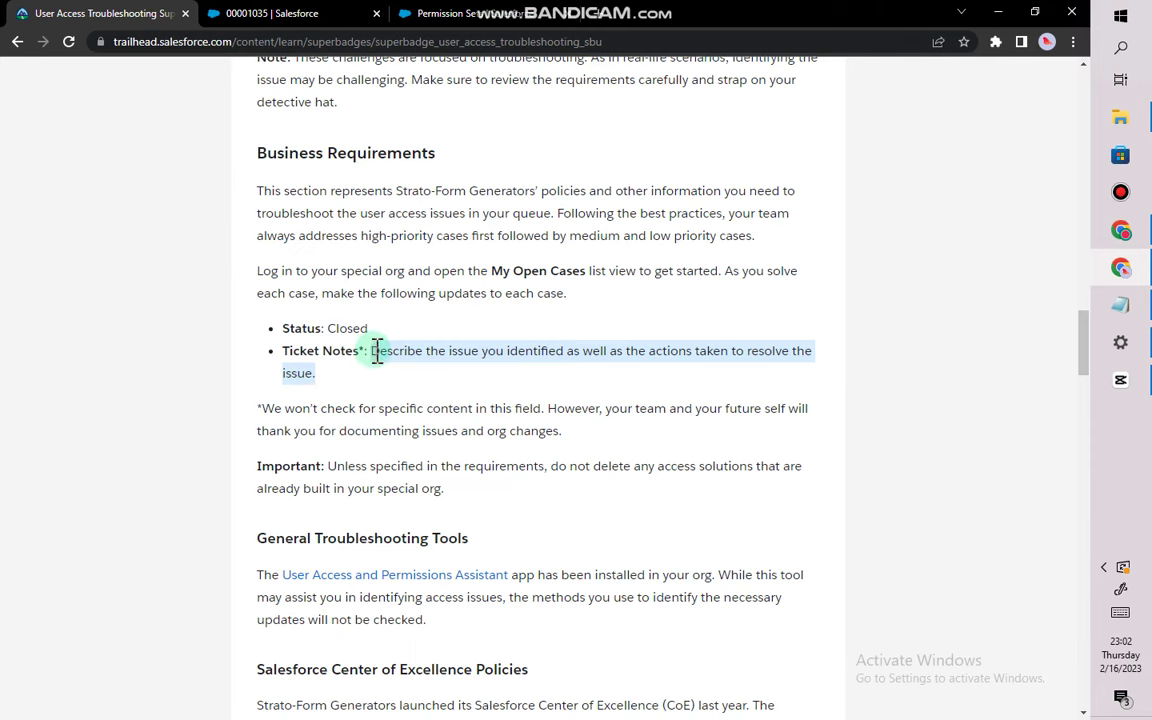
{"action": "mouse_move", "coordinate": [370, 352]}
{"action": "left_mouse_down"}
{"action": "mouse_move", "coordinate": [391, 352]}
{"action": "mouse_move", "coordinate": [365, 357]}
{"action": "left_mouse_up"}
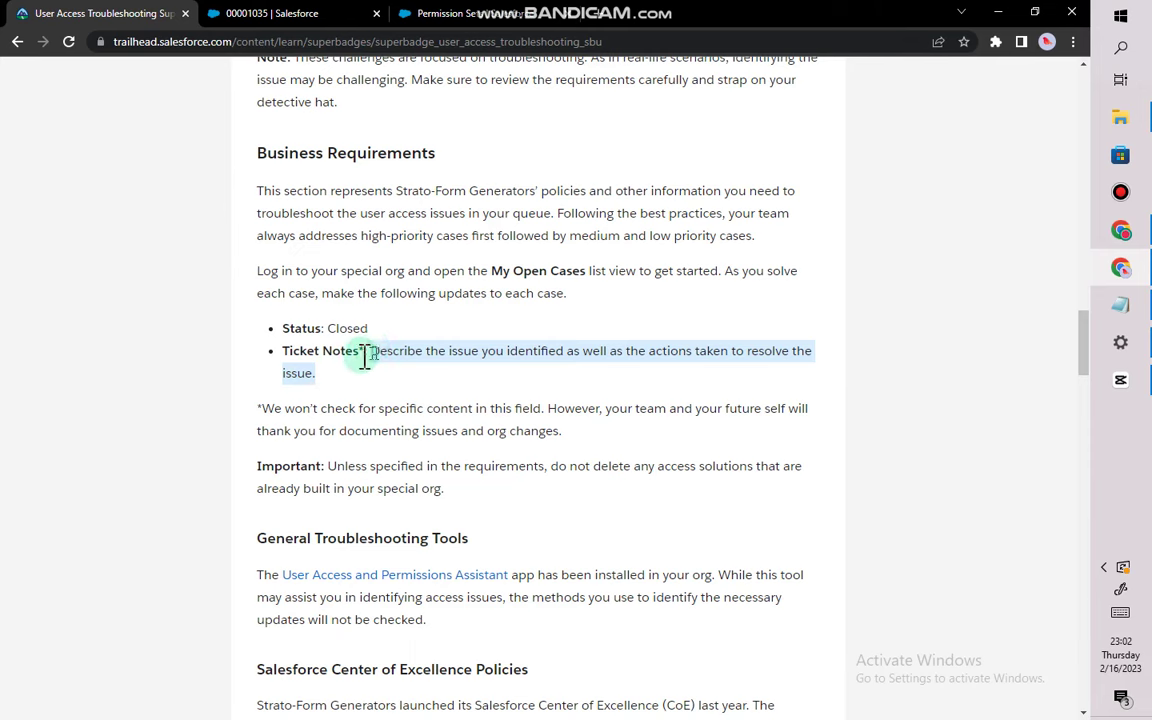
{"action": "left_click", "coordinate": [316, 380]}
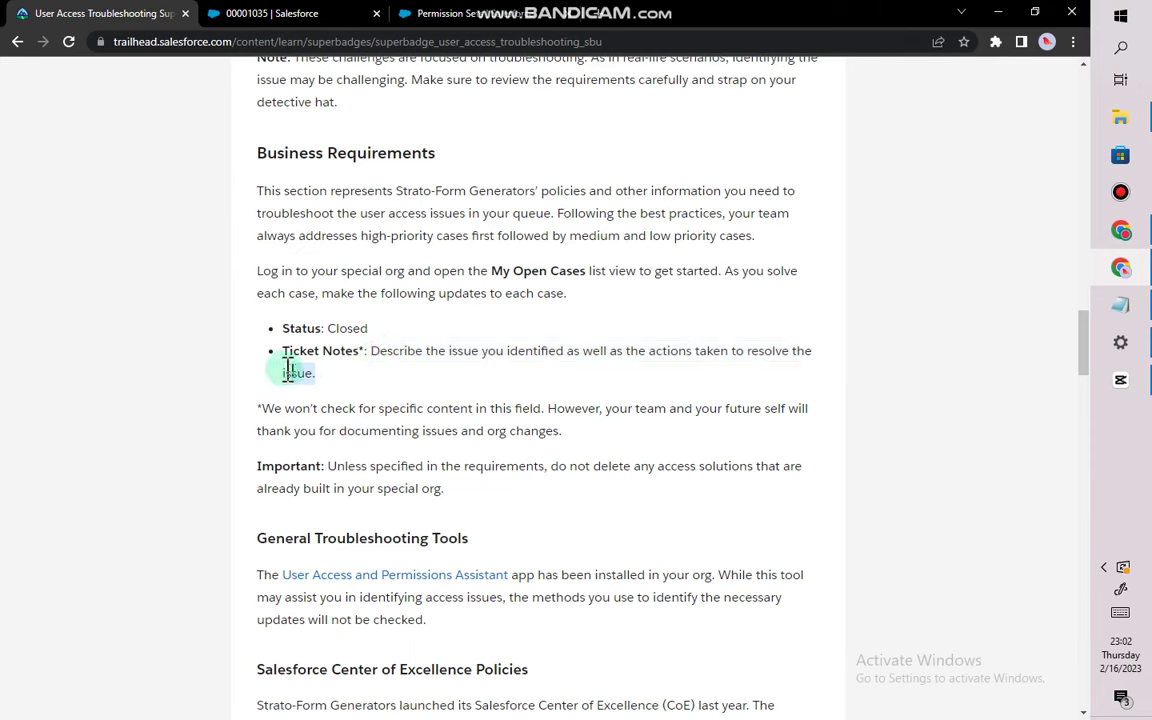
{"action": "left_click_drag", "start_coordinate": [316, 374], "coordinate": [374, 352]}
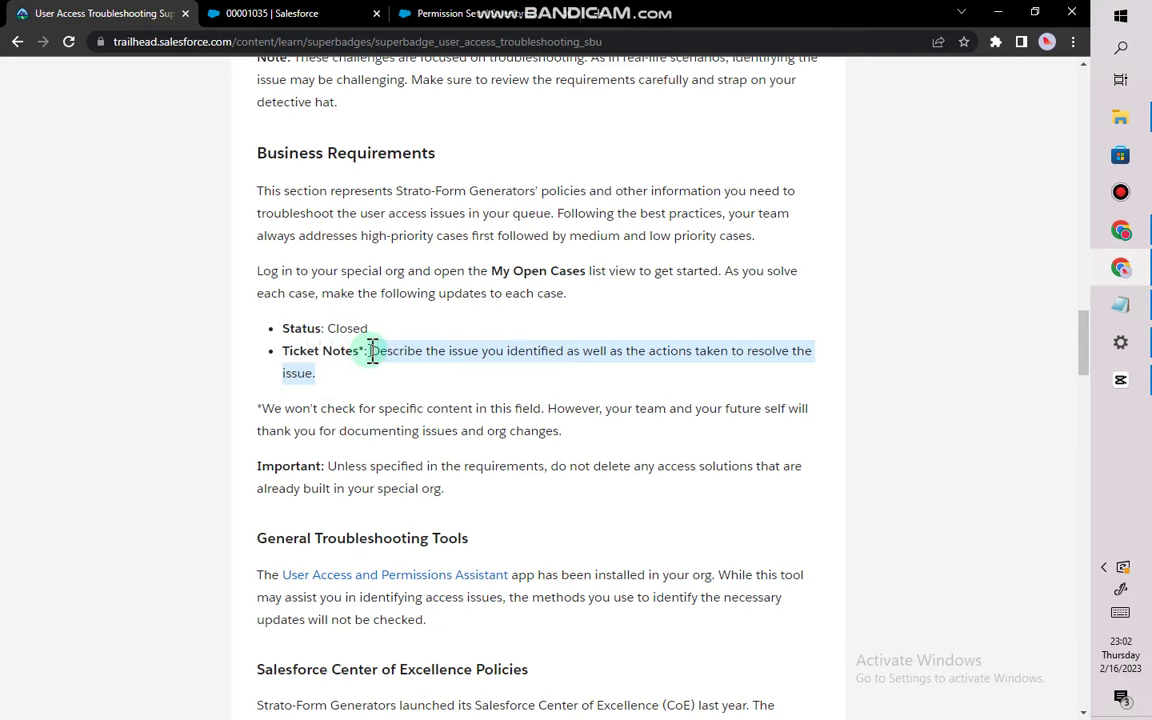
{"action": "right_click", "coordinate": [379, 357]}
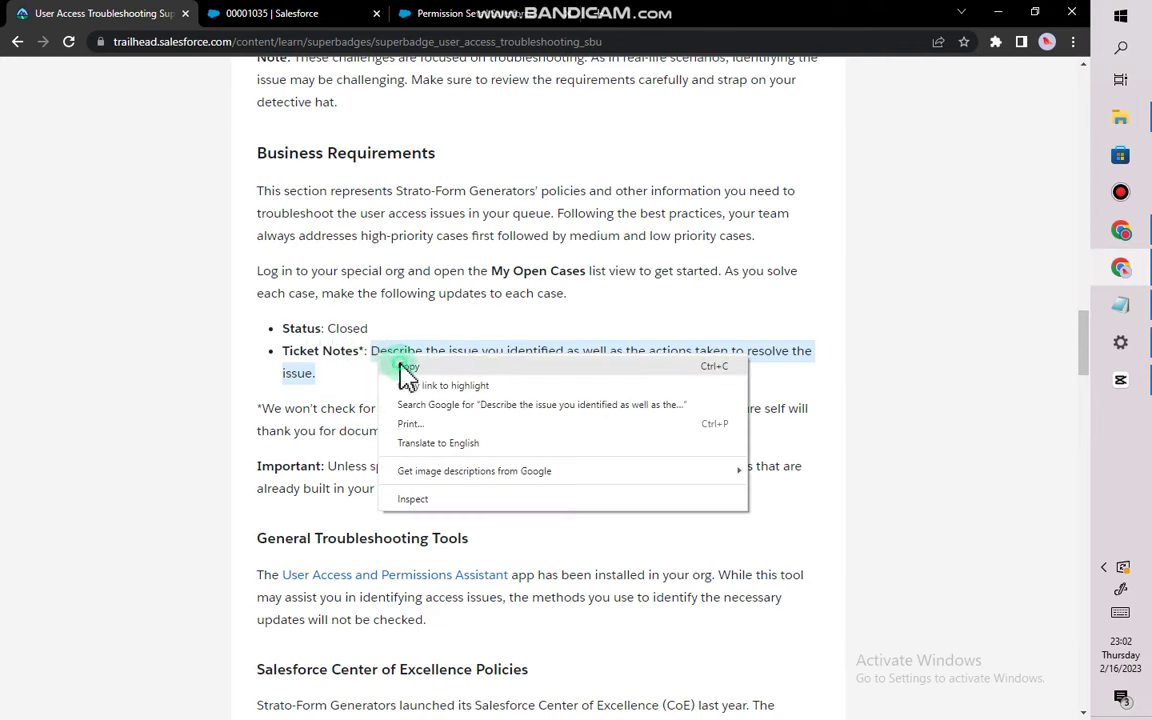
{"action": "left_click", "coordinate": [400, 368]}
On the "Cannot find new report?" case in Salesforce, set Status to Closed, paste the copied text into Ticket Notes and save
{"action": "left_click", "coordinate": [447, 14]}
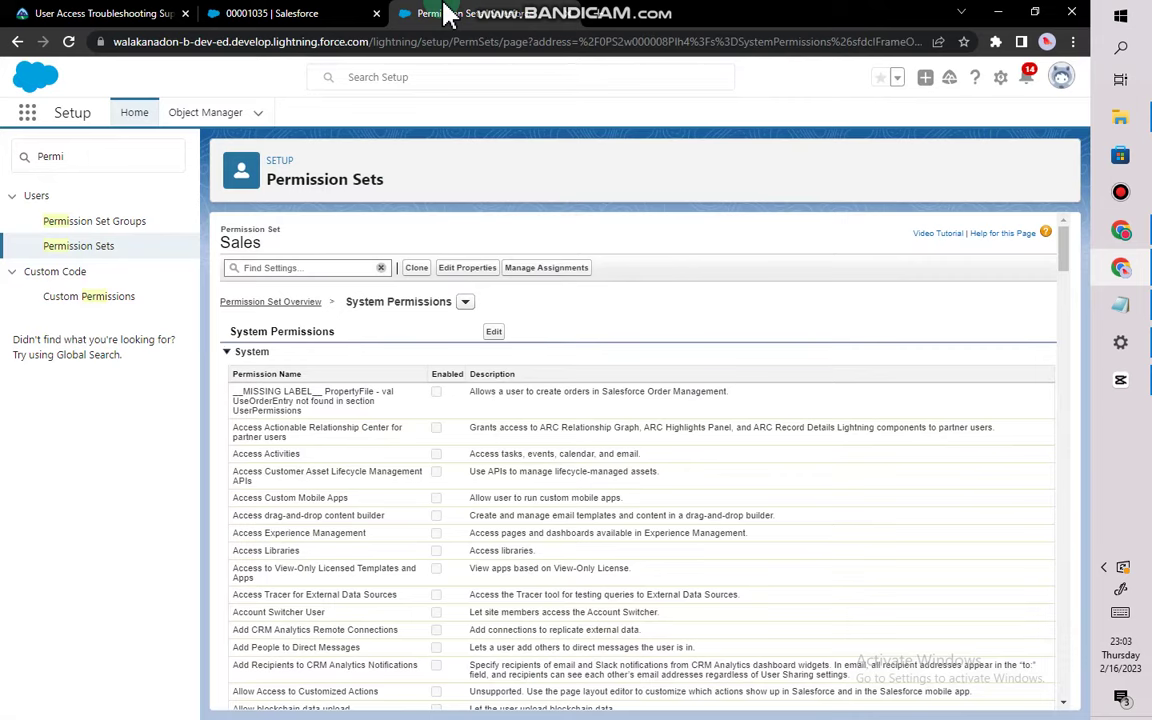
{"action": "left_click", "coordinate": [328, 14]}
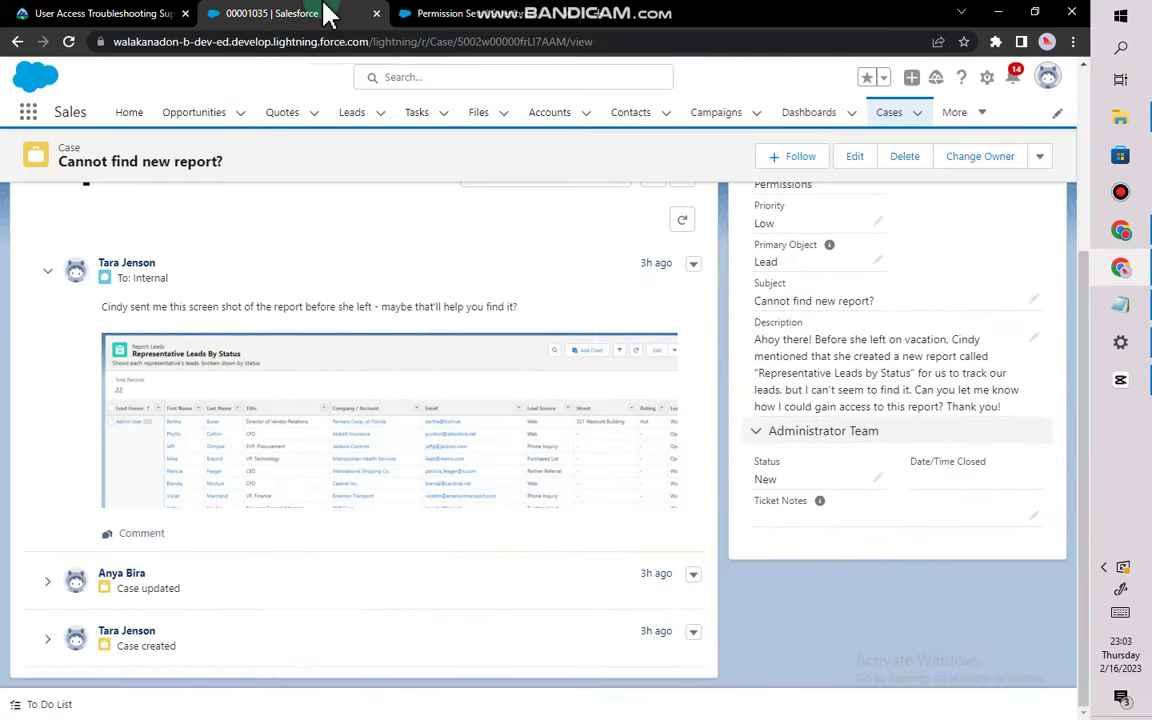
{"action": "left_click", "coordinate": [878, 482]}
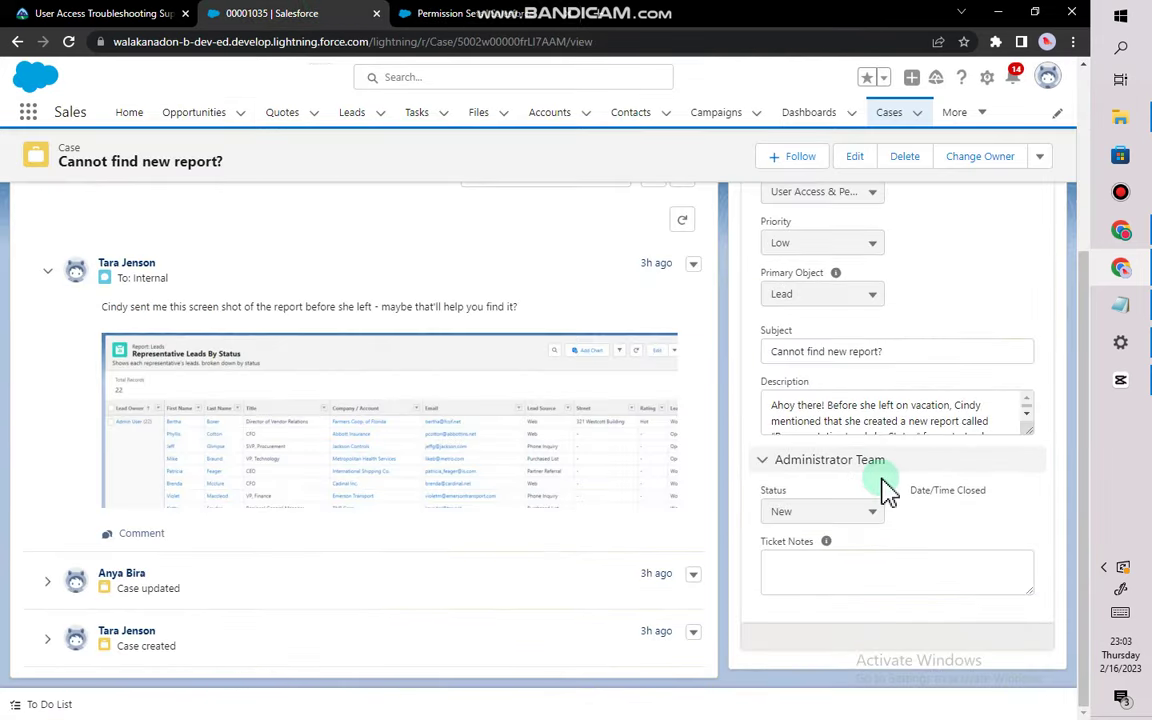
{"action": "left_click", "coordinate": [875, 537]}
{"action": "left_click", "coordinate": [800, 651]}
{"action": "left_click", "coordinate": [836, 599]}
{"action": "right_click", "coordinate": [836, 599]}
{"action": "left_click", "coordinate": [876, 441]}
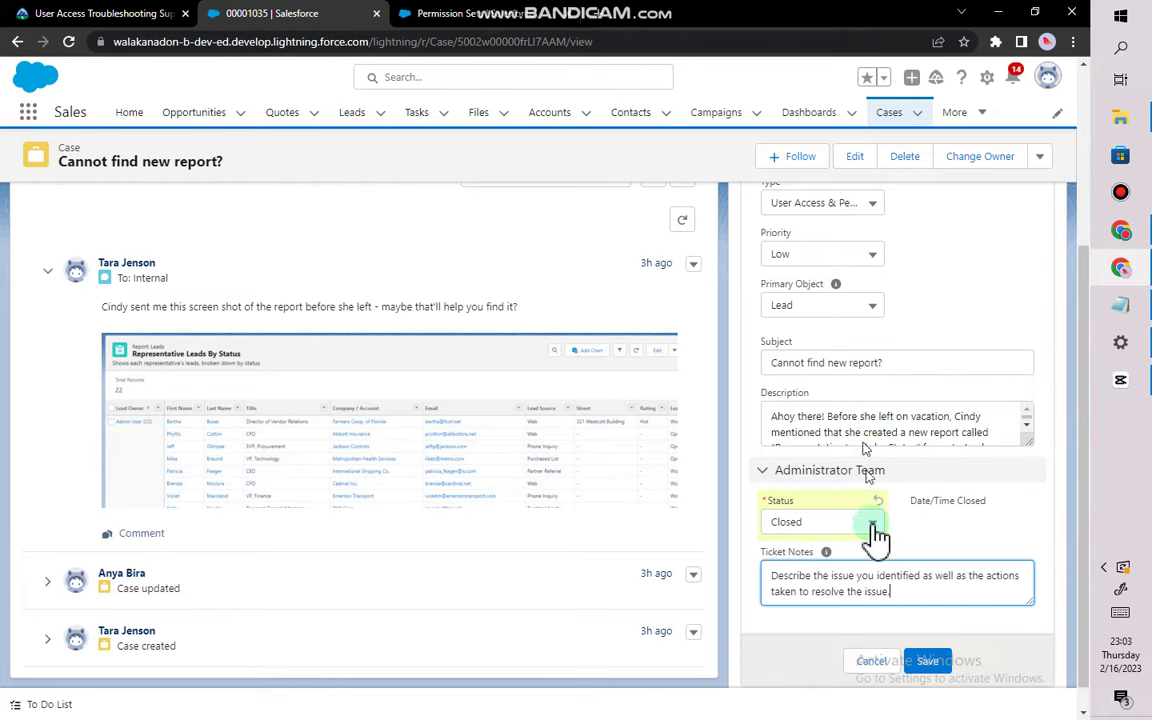
{"action": "left_click", "coordinate": [925, 661]}
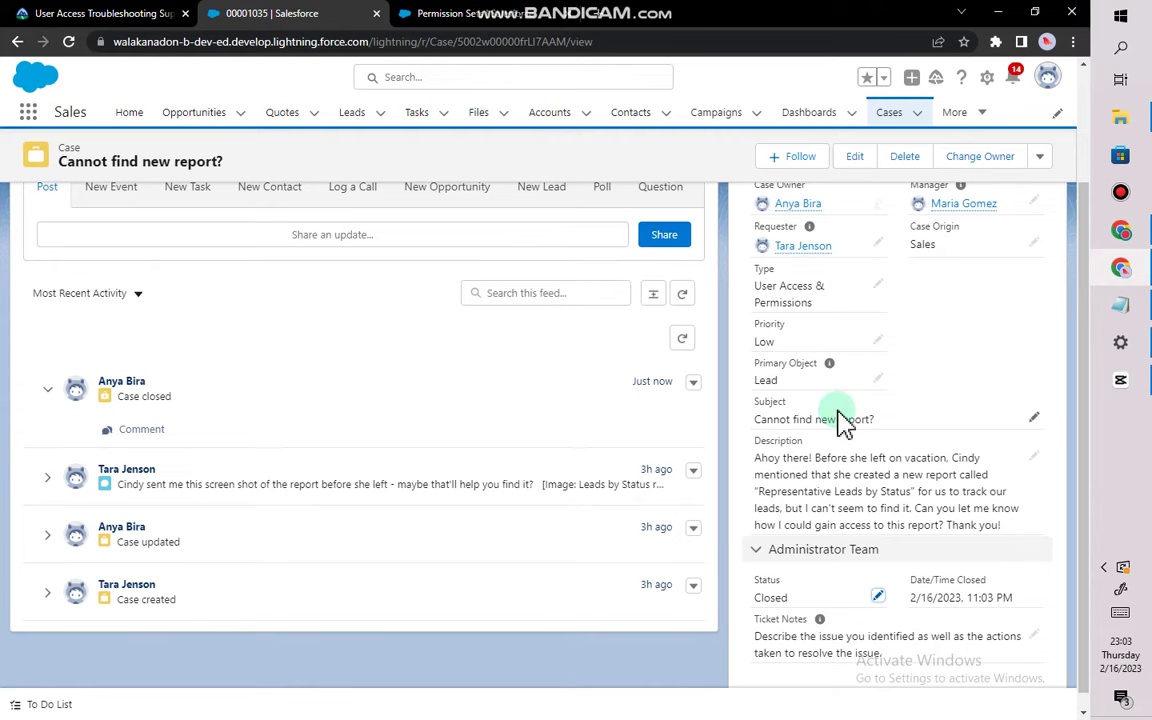
{"action": "scroll", "coordinate": [845, 420], "scroll_direction": "down", "scroll_amount": 1}
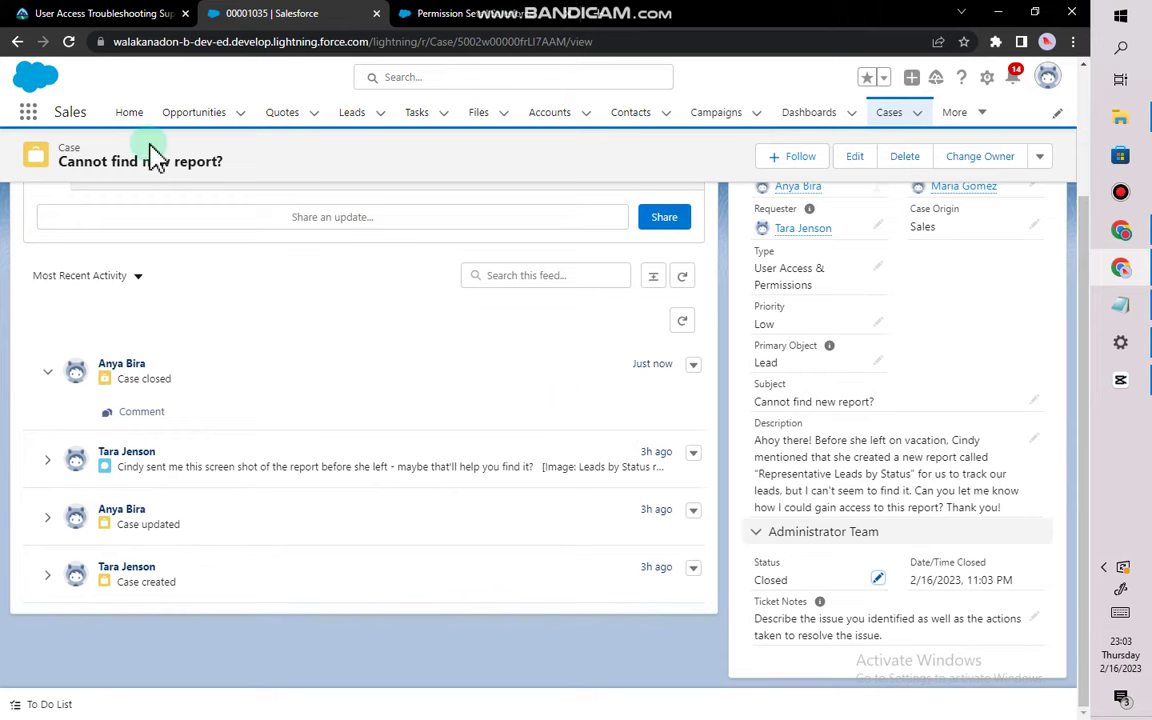
Show the My Open Cases list view and open the case "New list views showing up?"
{"action": "left_click", "coordinate": [908, 124]}
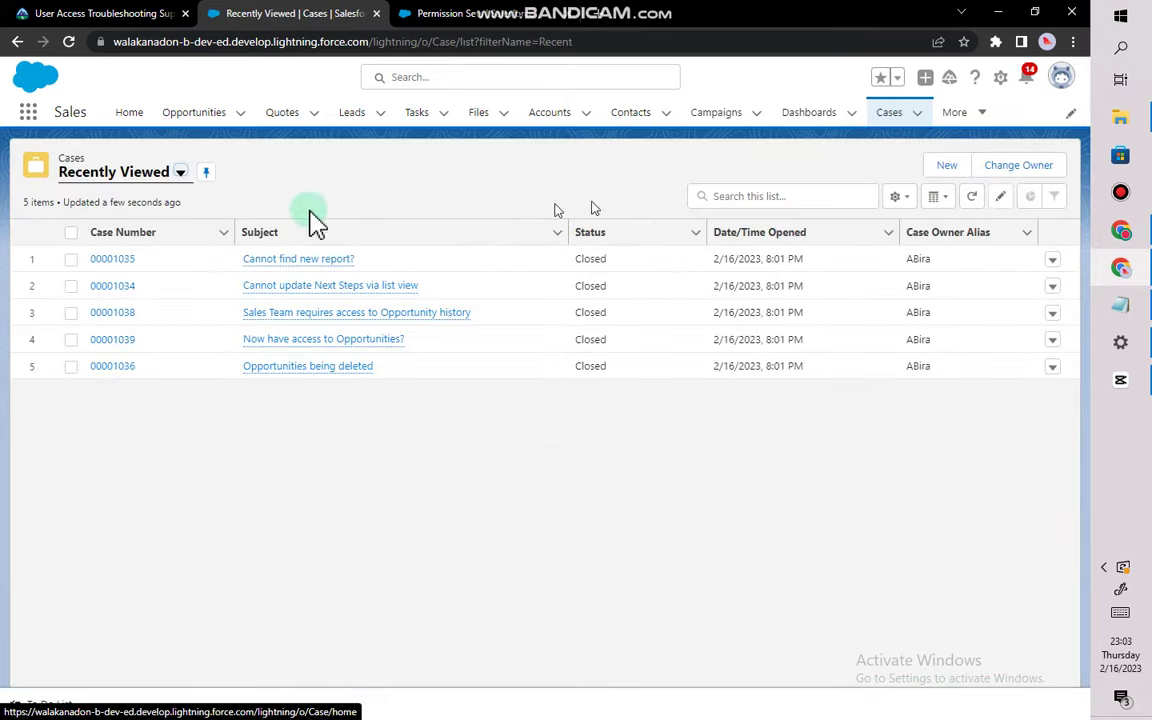
{"action": "left_click", "coordinate": [182, 174]}
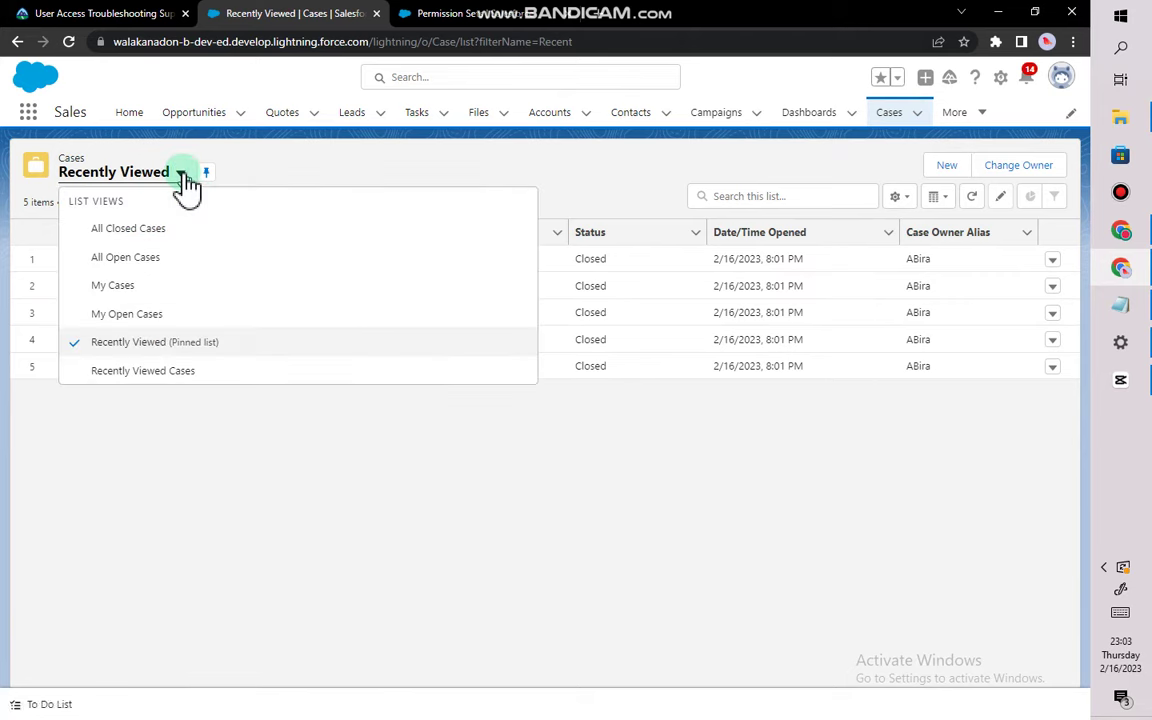
{"action": "left_click", "coordinate": [117, 318]}
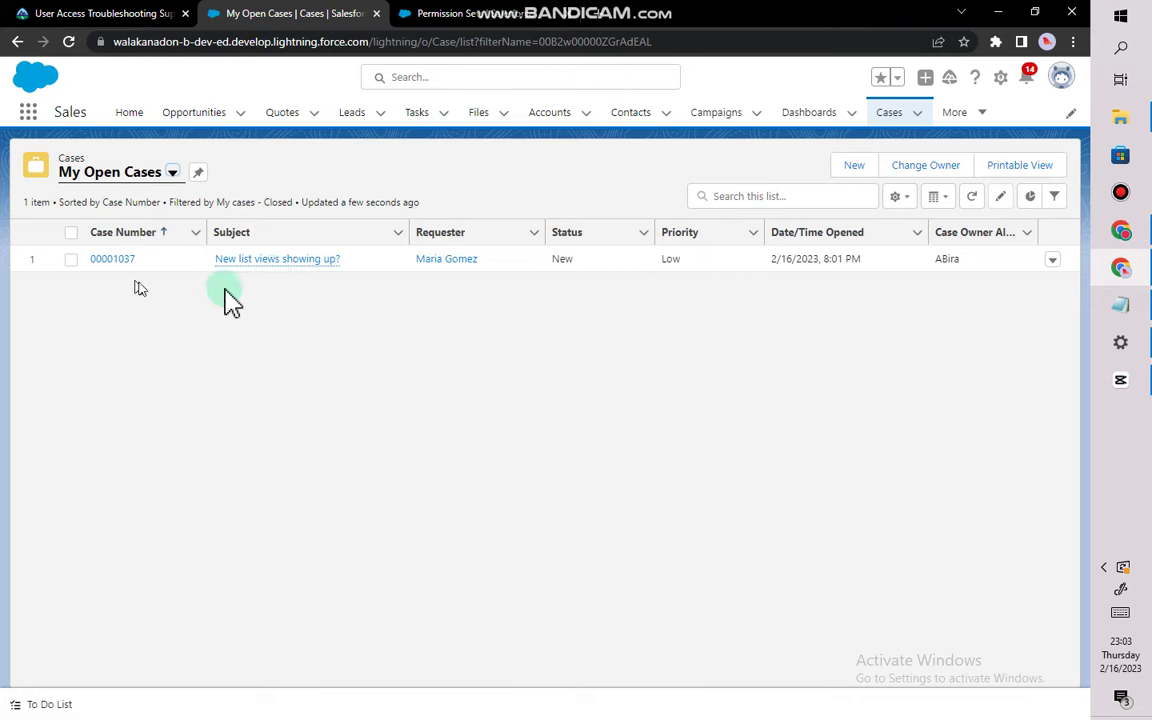
{"action": "left_click", "coordinate": [268, 262]}
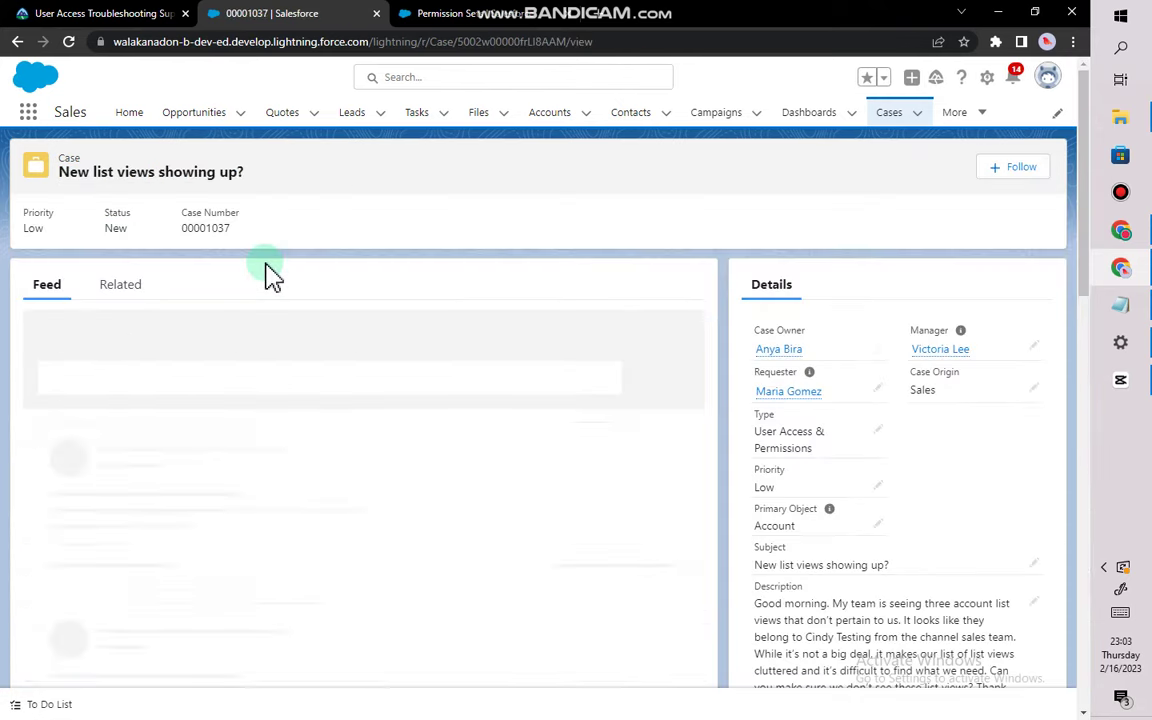
Set the case's Status to Closed, paste the copied text into Ticket Notes and save the case
{"action": "scroll", "coordinate": [880, 500], "scroll_direction": "down", "scroll_amount": 2}
{"action": "left_click", "coordinate": [877, 607]}
{"action": "left_click", "coordinate": [876, 607]}
{"action": "scroll", "coordinate": [823, 545], "scroll_direction": "down", "scroll_amount": 1}
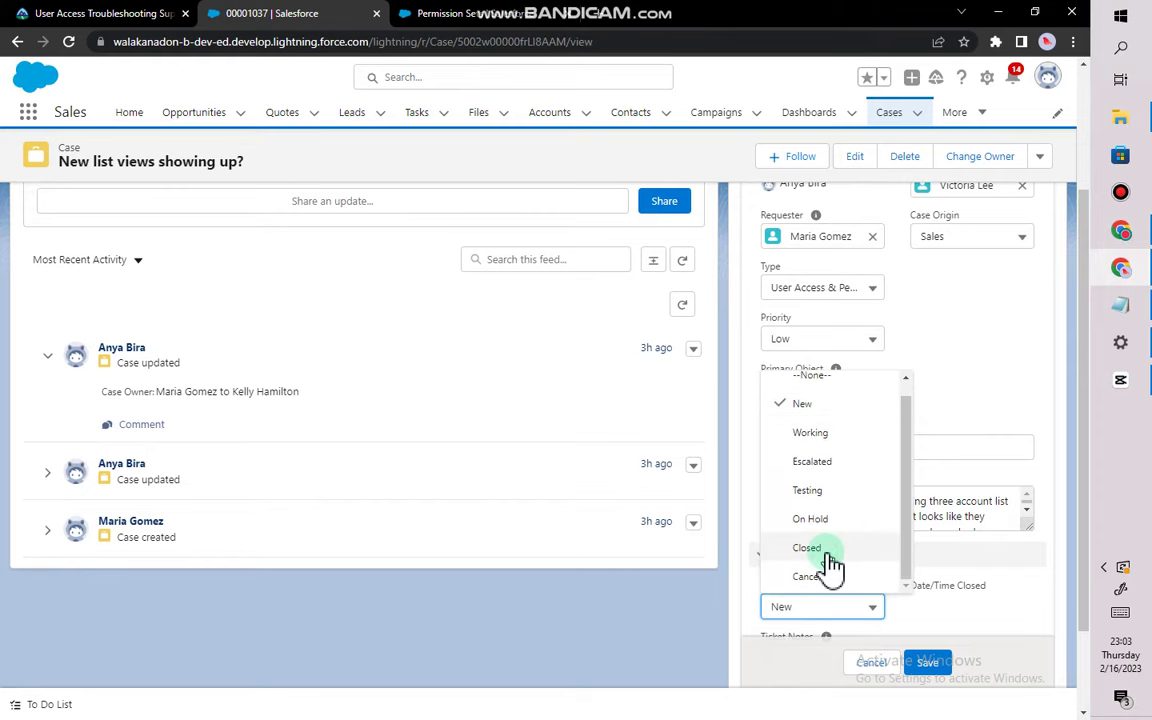
{"action": "left_click", "coordinate": [824, 550]}
{"action": "scroll", "coordinate": [830, 567], "scroll_direction": "down", "scroll_amount": 2}
{"action": "left_click", "coordinate": [829, 561]}
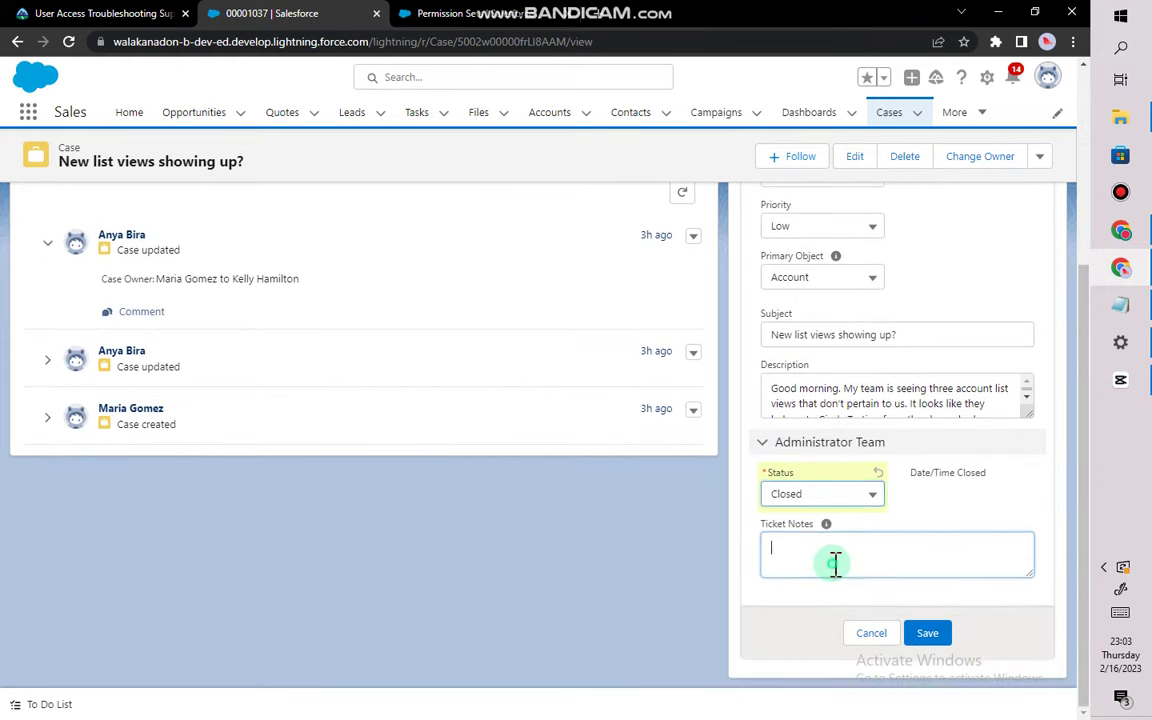
{"action": "right_click", "coordinate": [830, 564]}
{"action": "left_click", "coordinate": [868, 409]}
{"action": "left_click", "coordinate": [927, 633]}
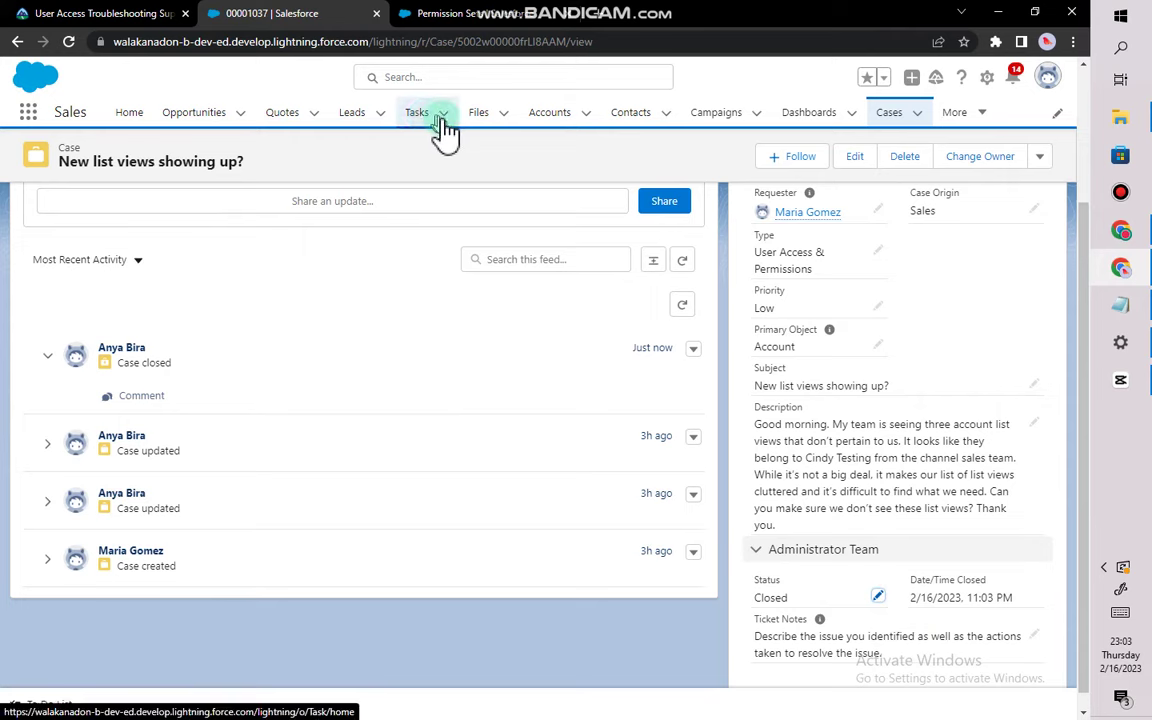
Start a new task in the Sales app and add the channel sales team user who created the report to Assigned To
{"action": "left_click", "coordinate": [439, 125]}
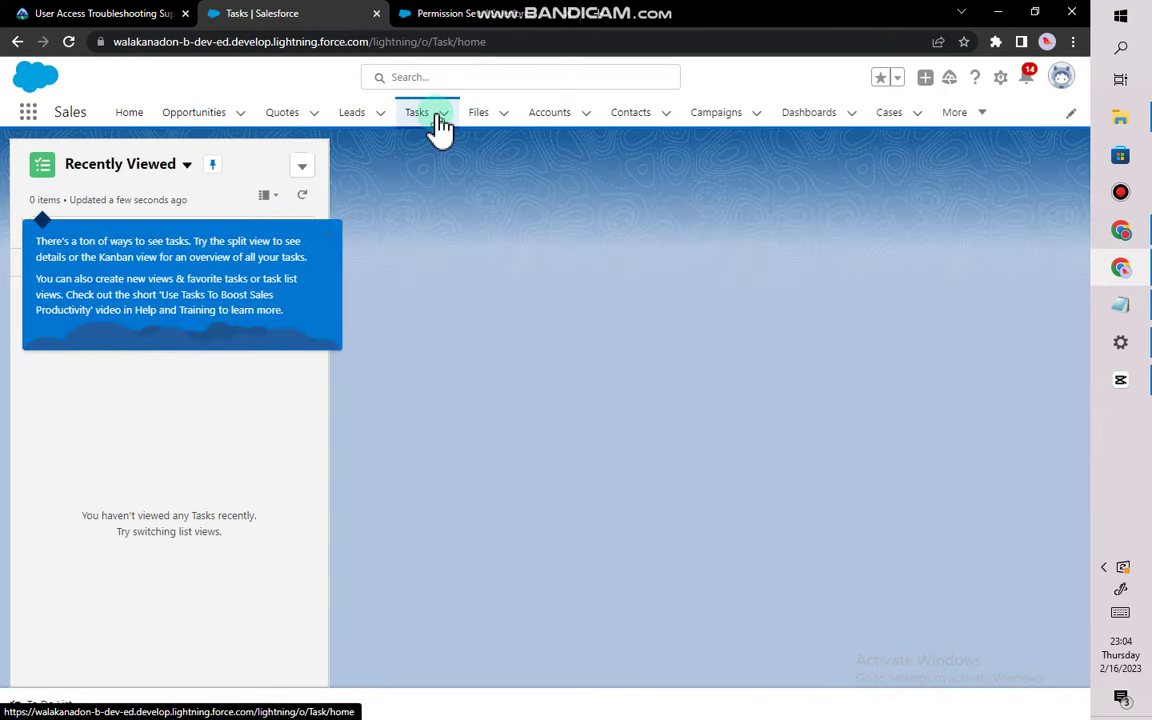
{"action": "left_click", "coordinate": [327, 234]}
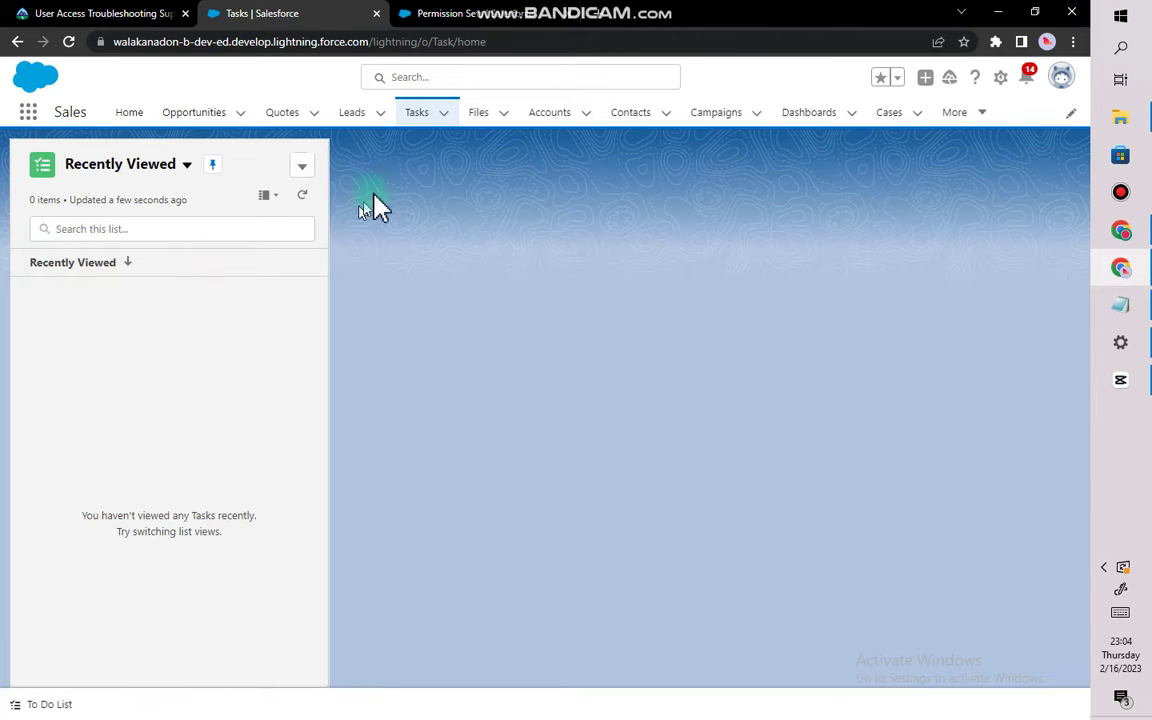
{"action": "left_click", "coordinate": [445, 116]}
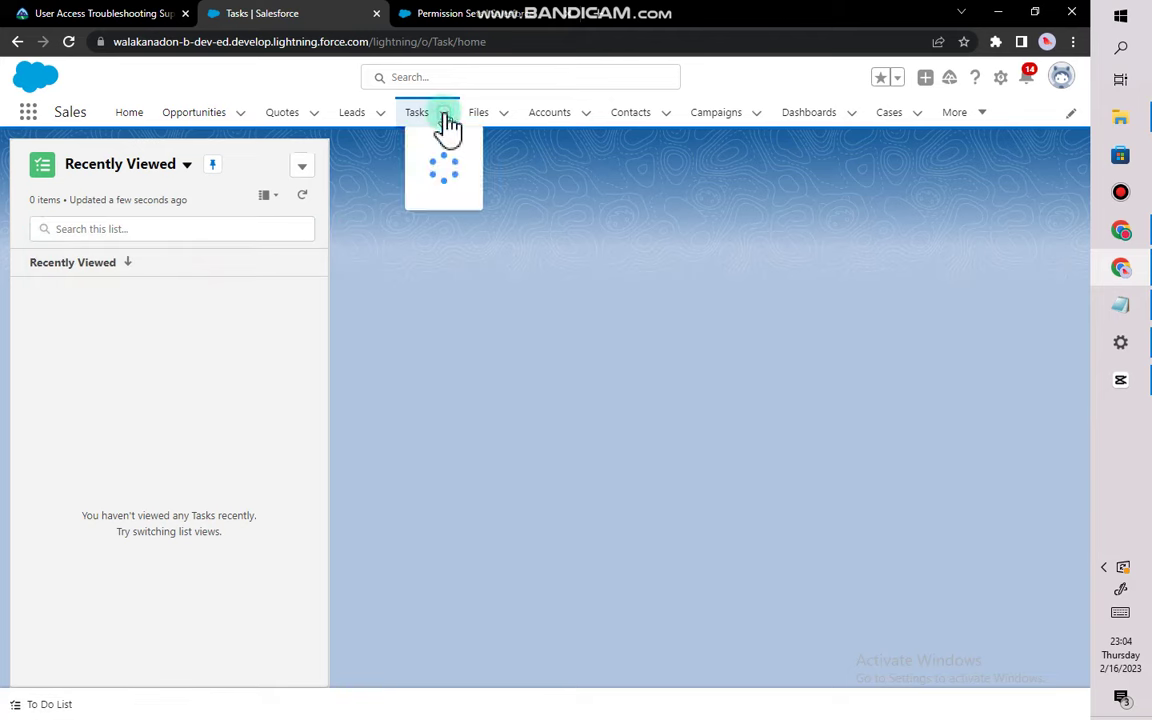
{"action": "left_click", "coordinate": [438, 146]}
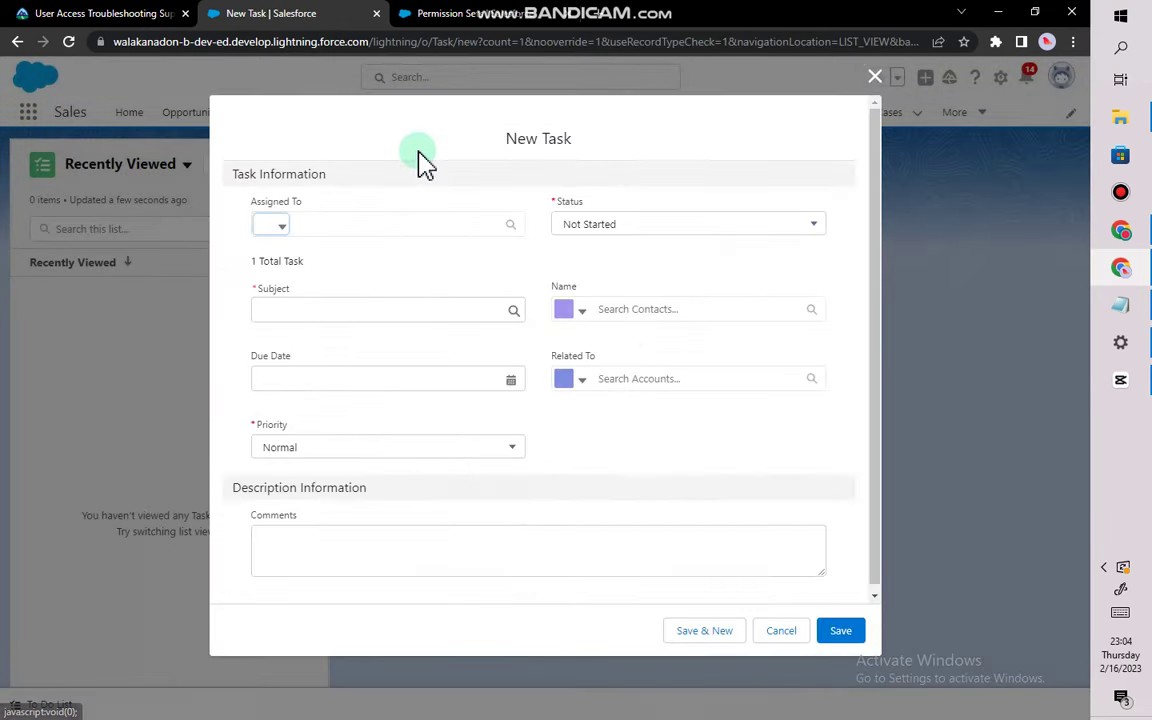
{"action": "left_click", "coordinate": [395, 225]}
{"action": "type", "text": "c"}
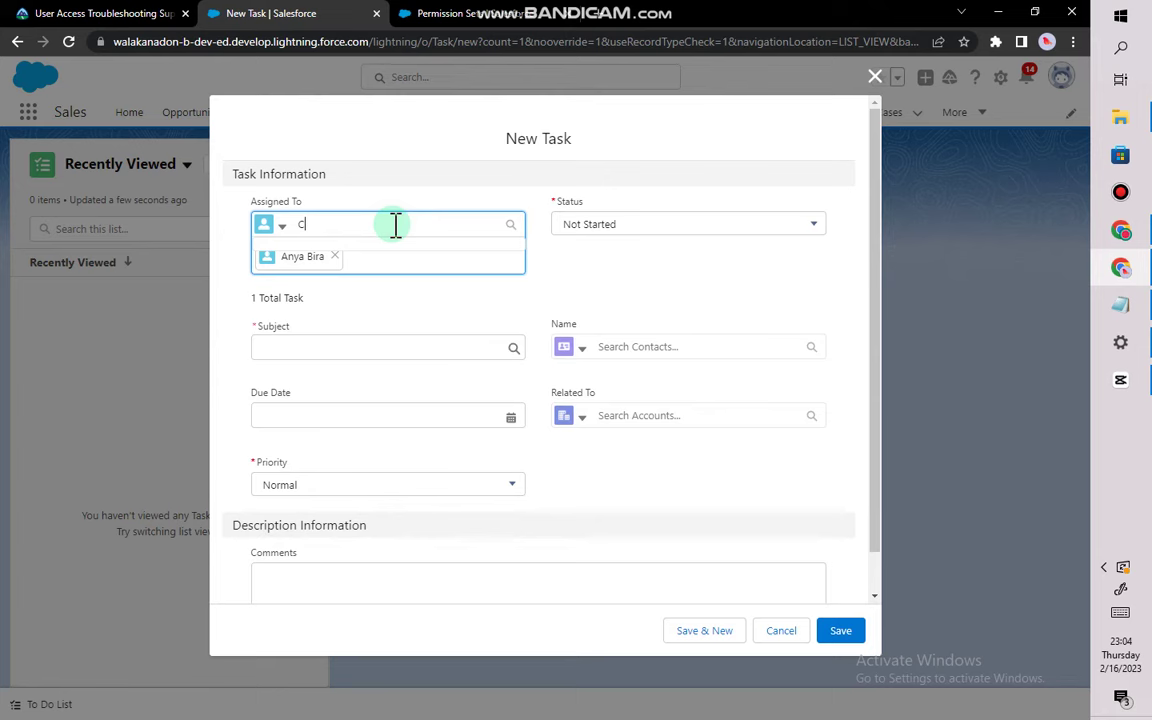
{"action": "type", "text": "in"}
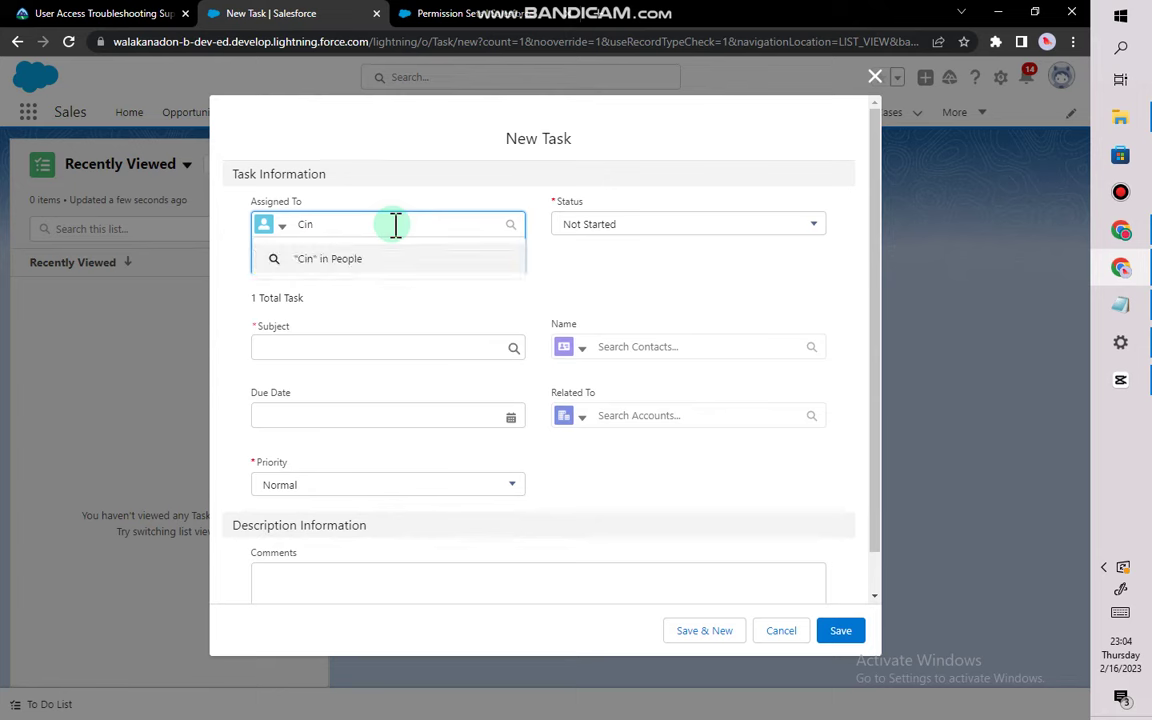
{"action": "type", "text": "dy"}
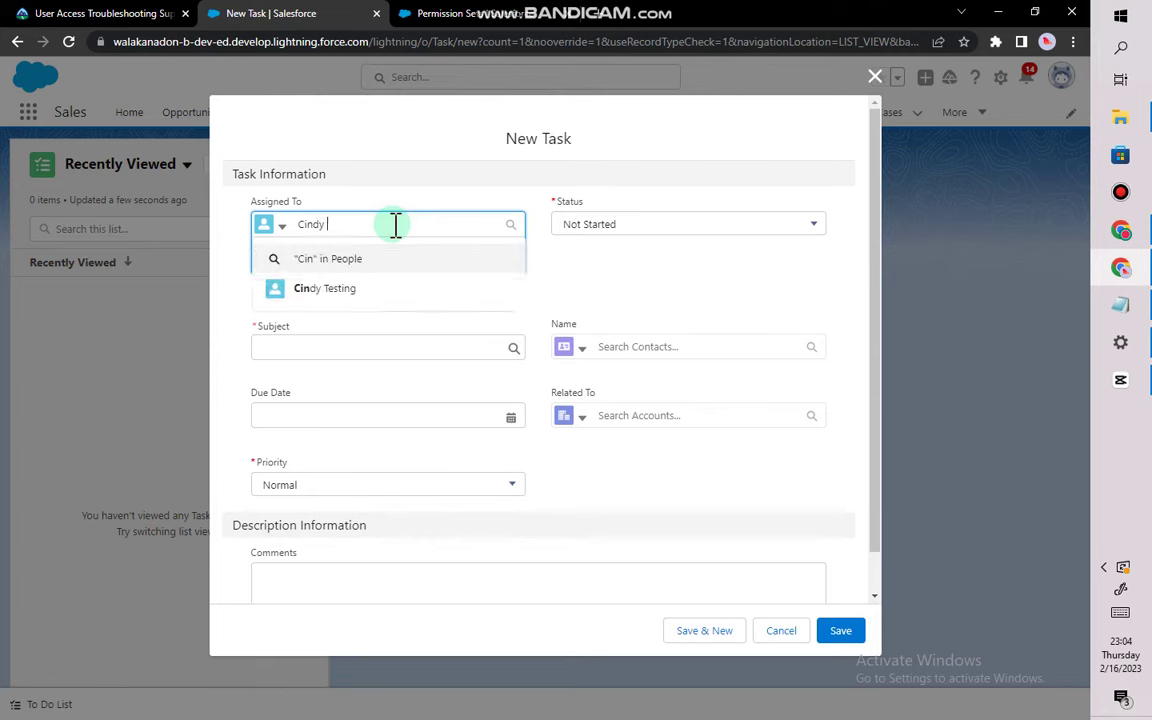
{"action": "left_click", "coordinate": [325, 288]}
Set the task's Subject to Other, Status to Completed and Priority to Low, relate it to the case "Cannot find new report?" and save
{"action": "left_click", "coordinate": [632, 391]}
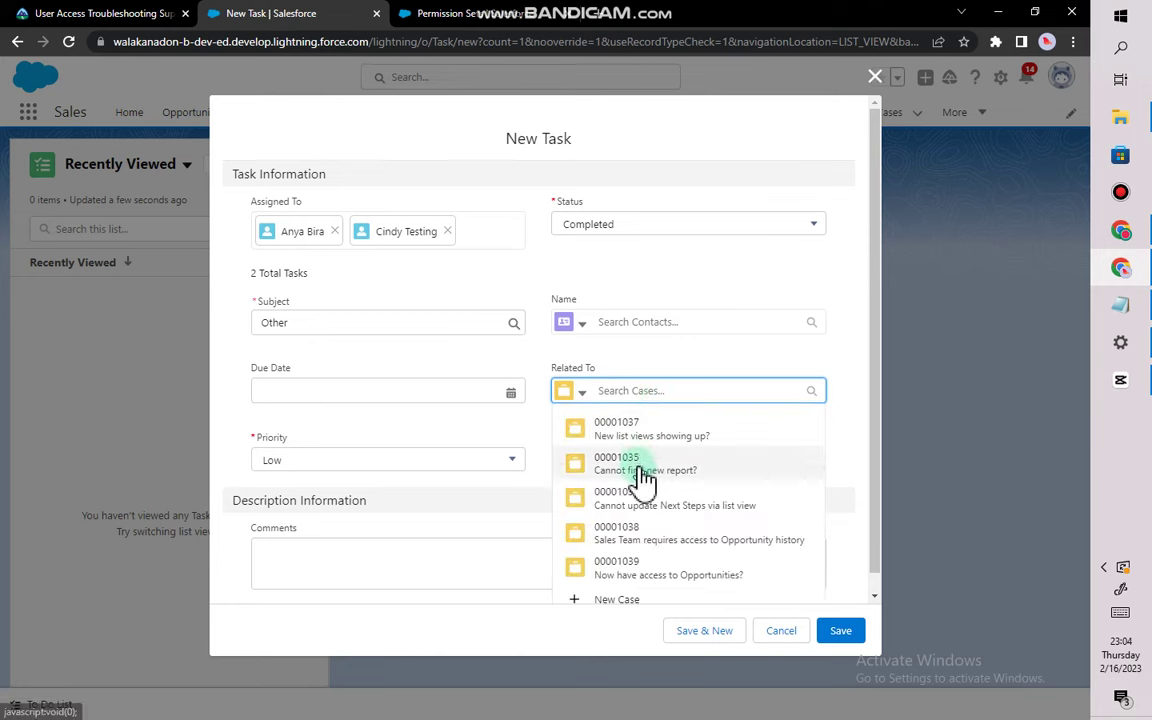
{"action": "left_click", "coordinate": [643, 479]}
{"action": "left_click", "coordinate": [640, 480]}
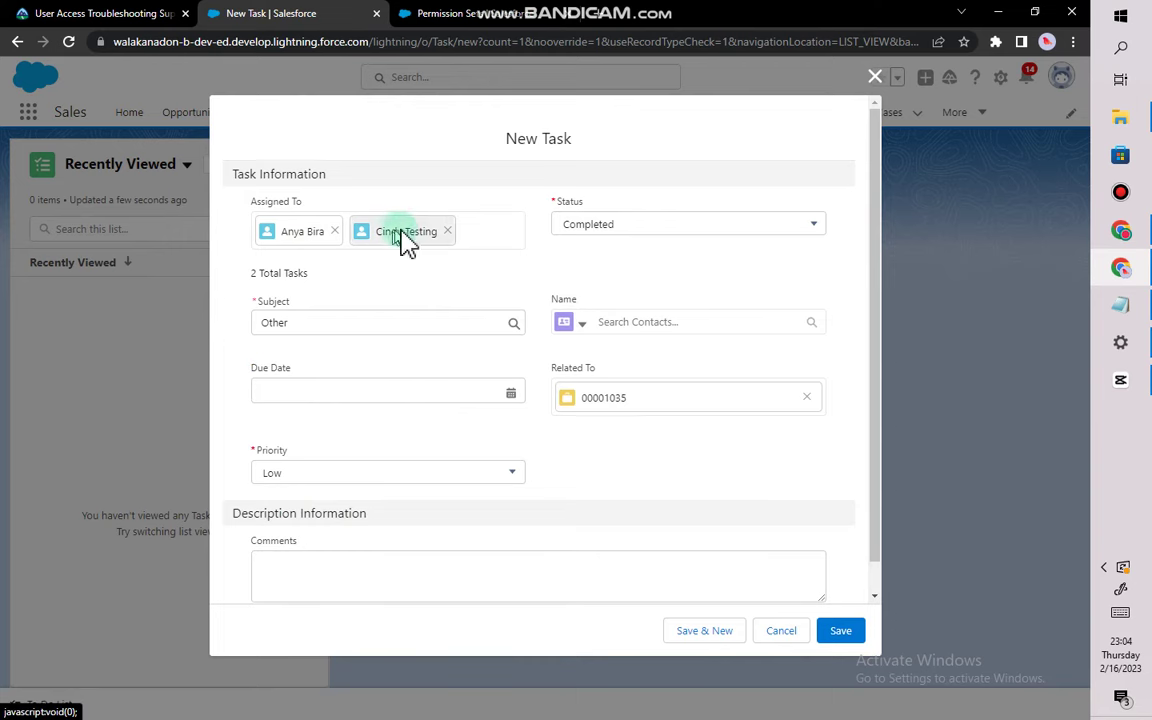
{"action": "scroll", "coordinate": [830, 576], "scroll_direction": "down", "scroll_amount": 1}
{"action": "left_click", "coordinate": [840, 632]}
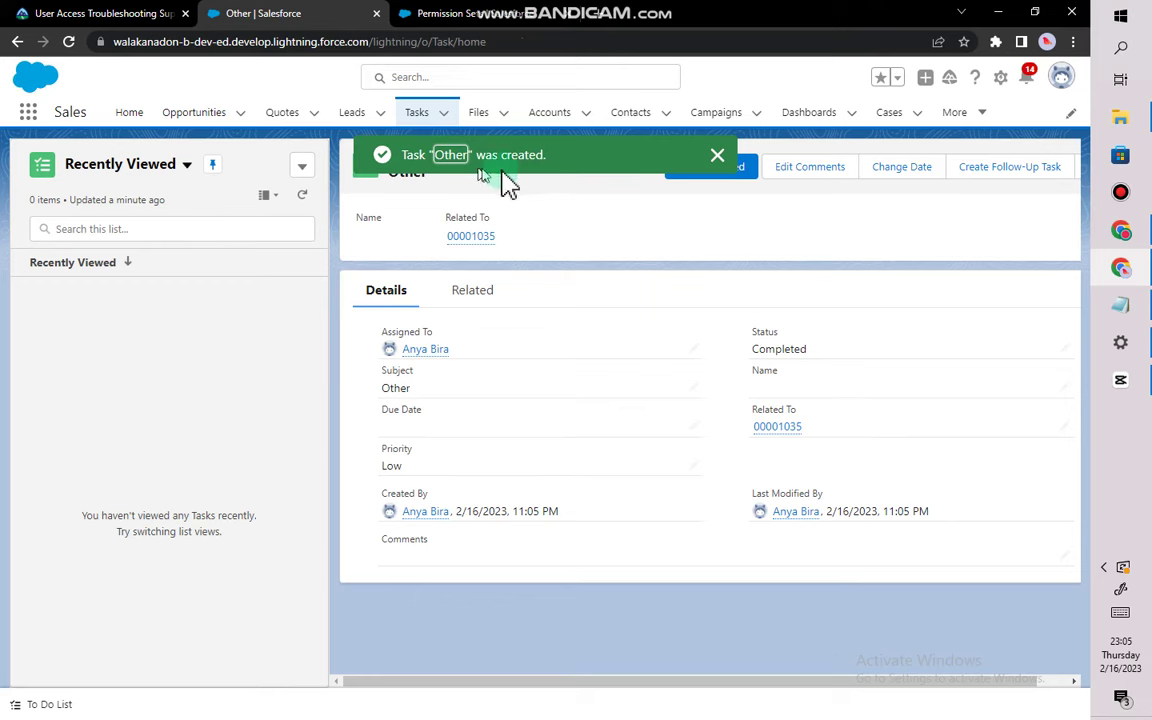
{"action": "left_click", "coordinate": [720, 163]}
Delete the Accounts list view named after the channel sales team user
{"action": "left_click", "coordinate": [585, 118]}
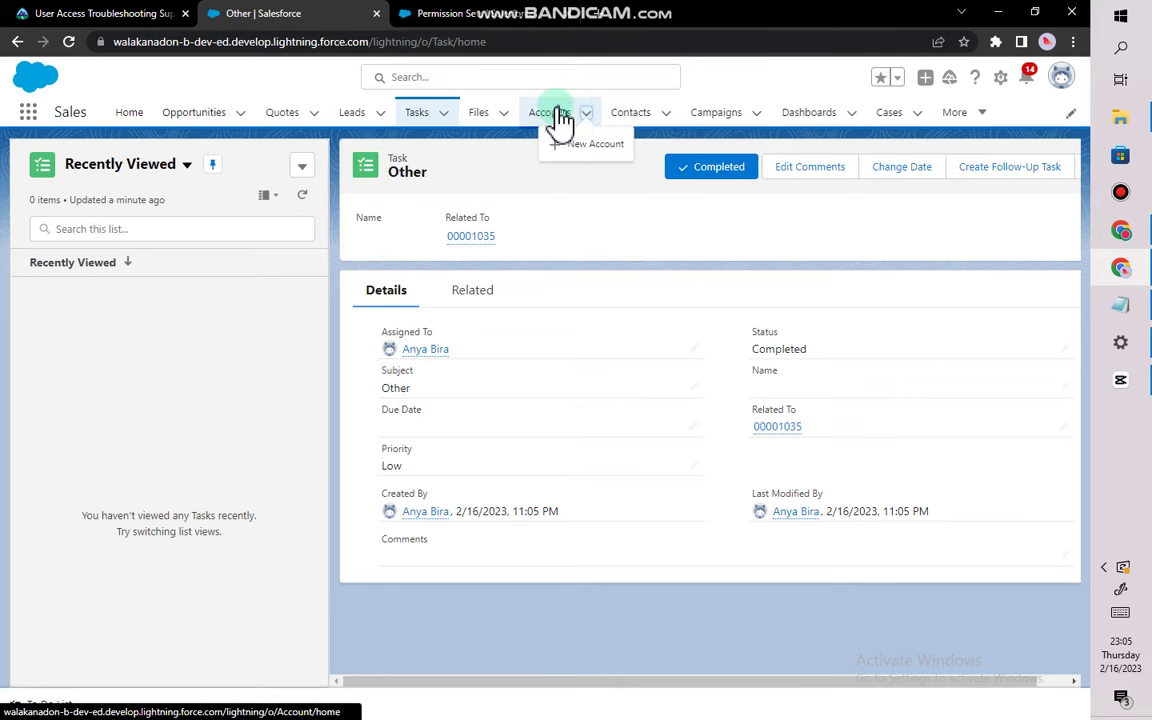
{"action": "left_click", "coordinate": [560, 116]}
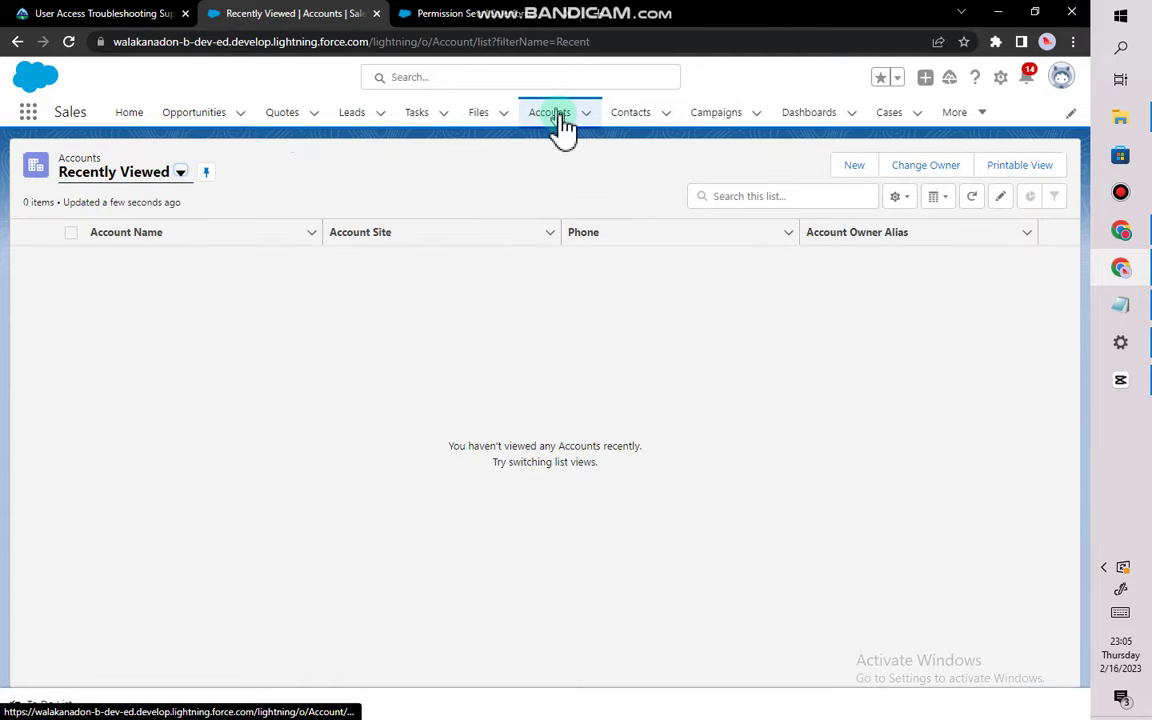
{"action": "left_click", "coordinate": [184, 176]}
{"action": "left_click", "coordinate": [121, 257]}
{"action": "left_click", "coordinate": [899, 197]}
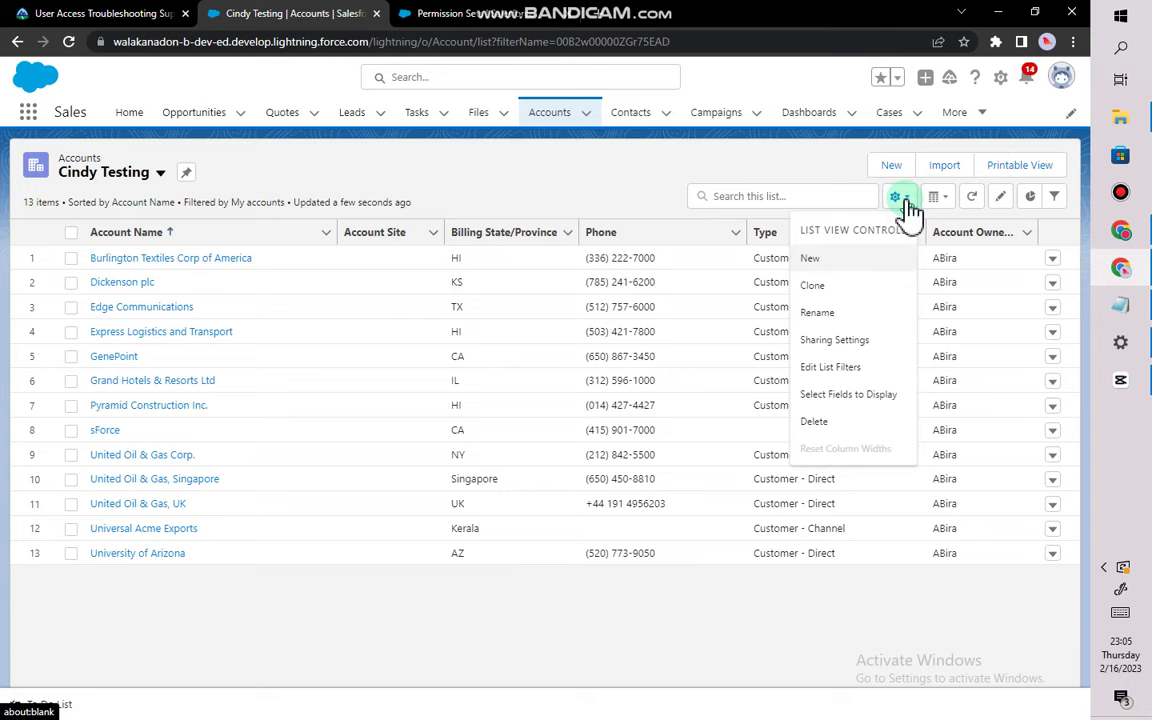
{"action": "left_click", "coordinate": [819, 423]}
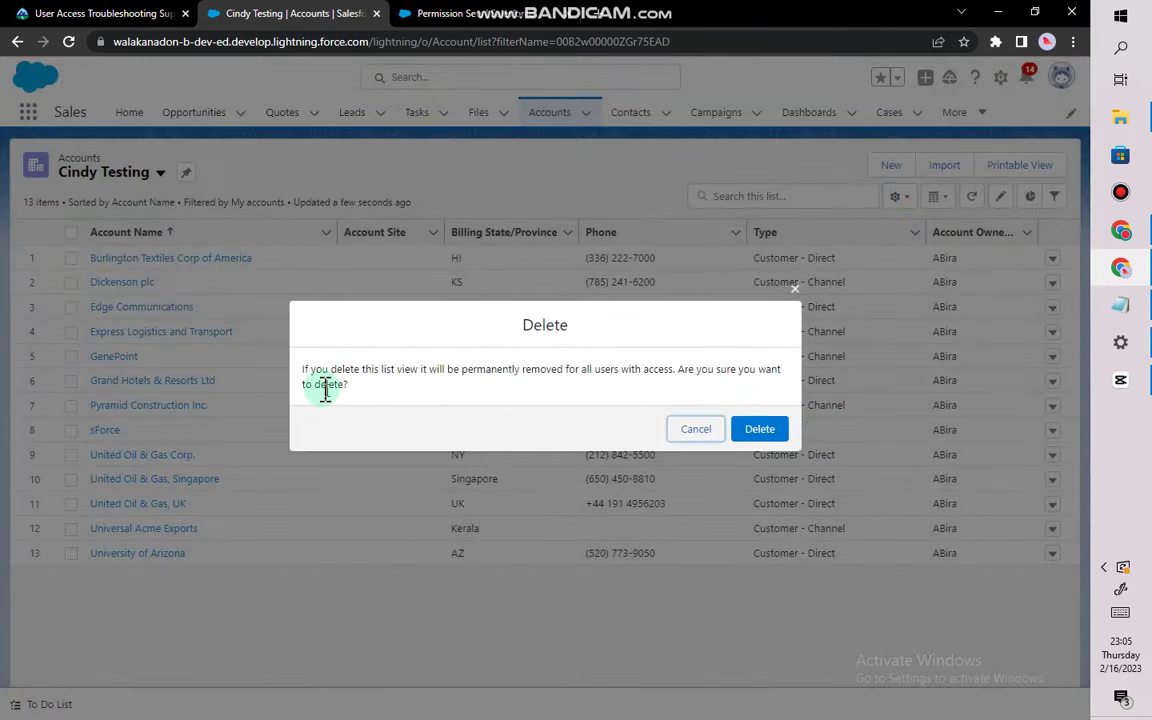
{"action": "left_click", "coordinate": [759, 430]}
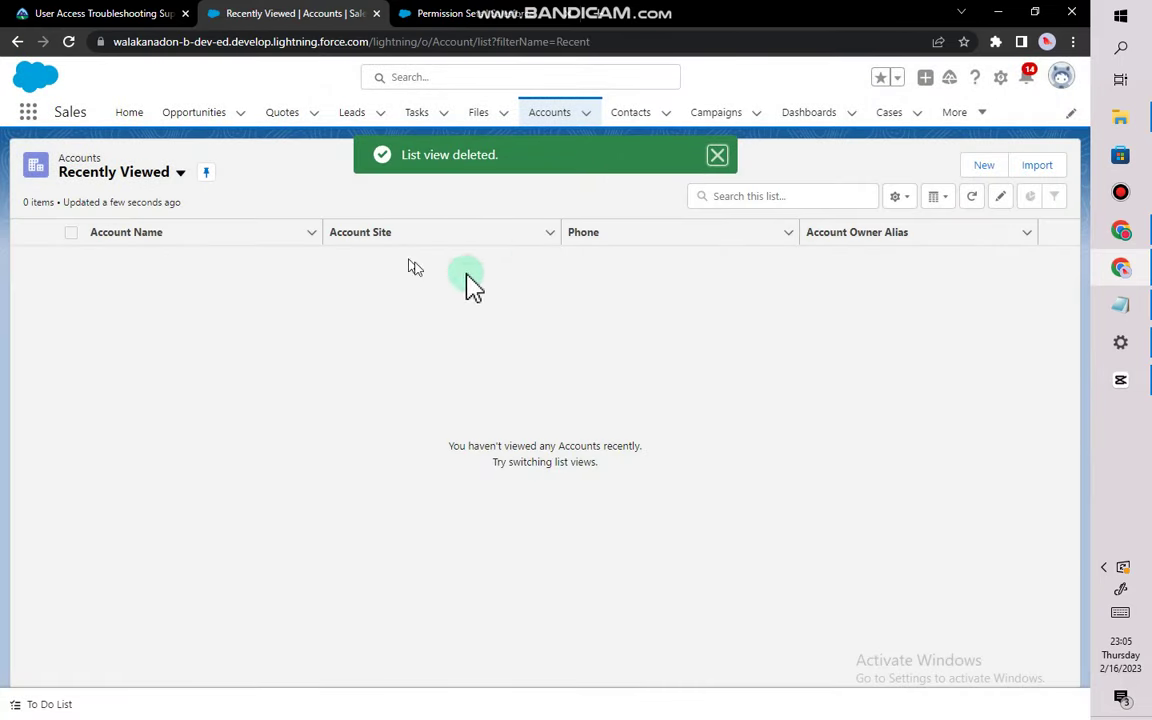
{"action": "left_click", "coordinate": [716, 158]}
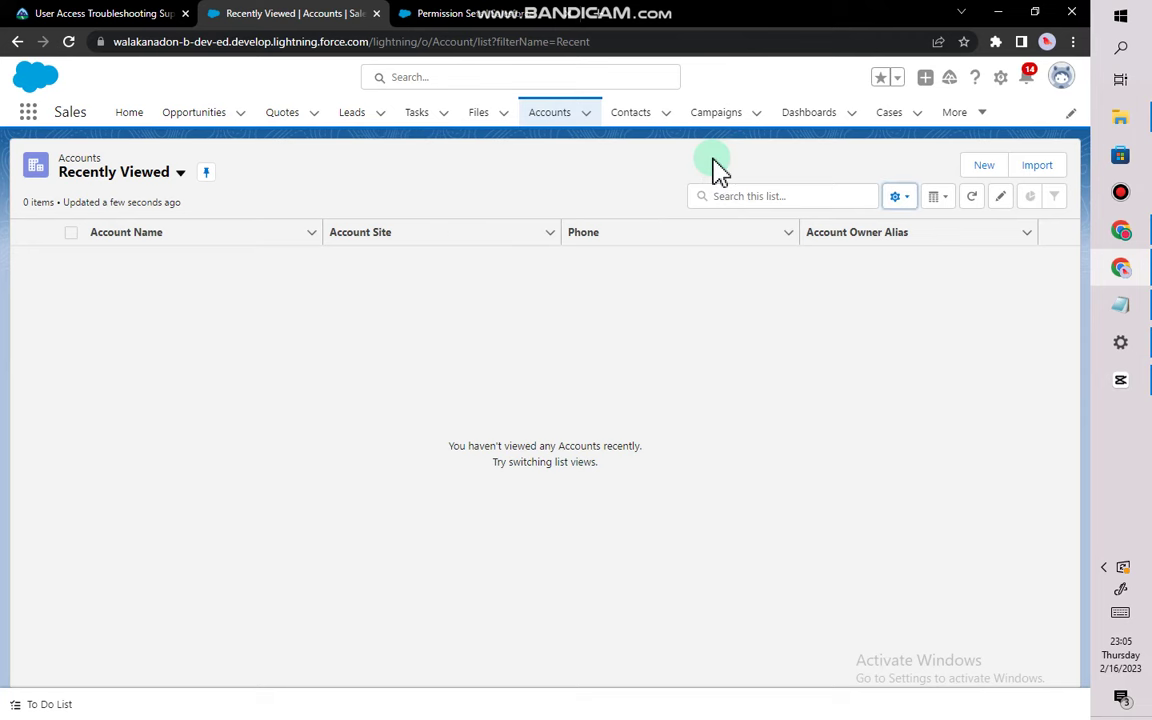